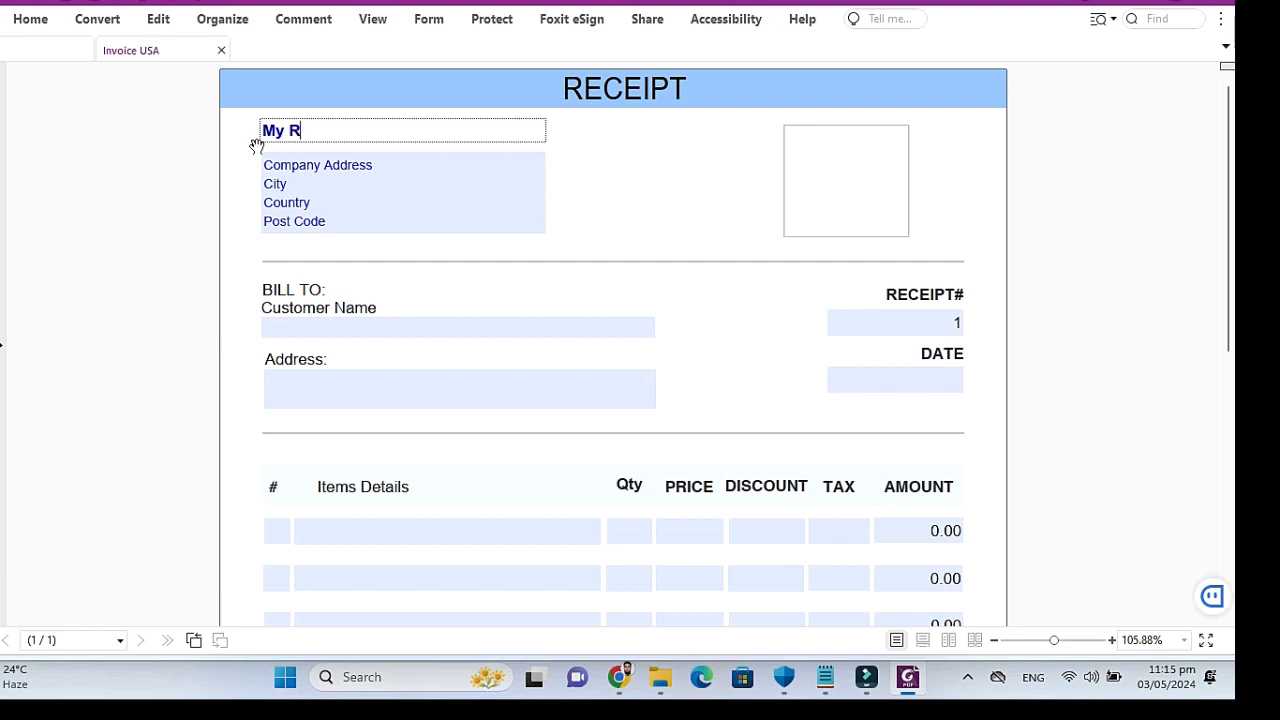
Step: Complete the company name as "My Restaurant ABC" and replace the Company Address placeholder line with the company's street
{"action": "type", "text": "estaurant ABC"}
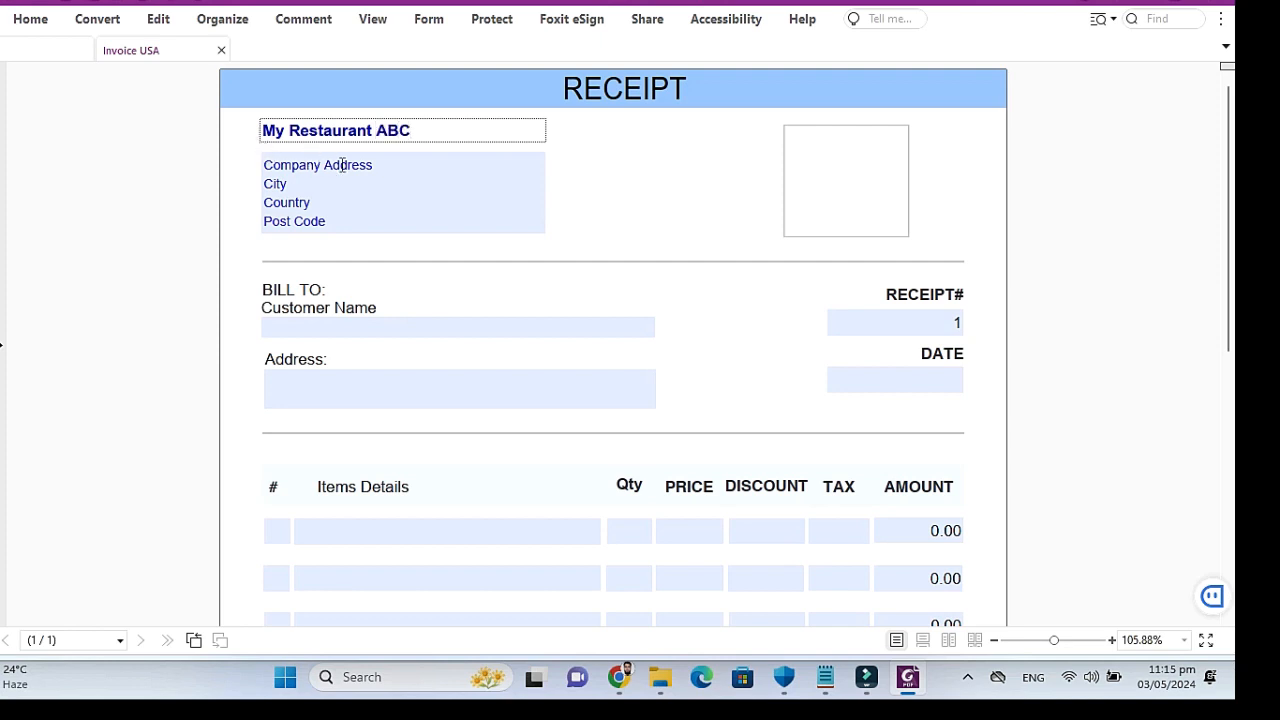
{"action": "left_click_drag", "start_coordinate": [377, 164], "coordinate": [263, 156]}
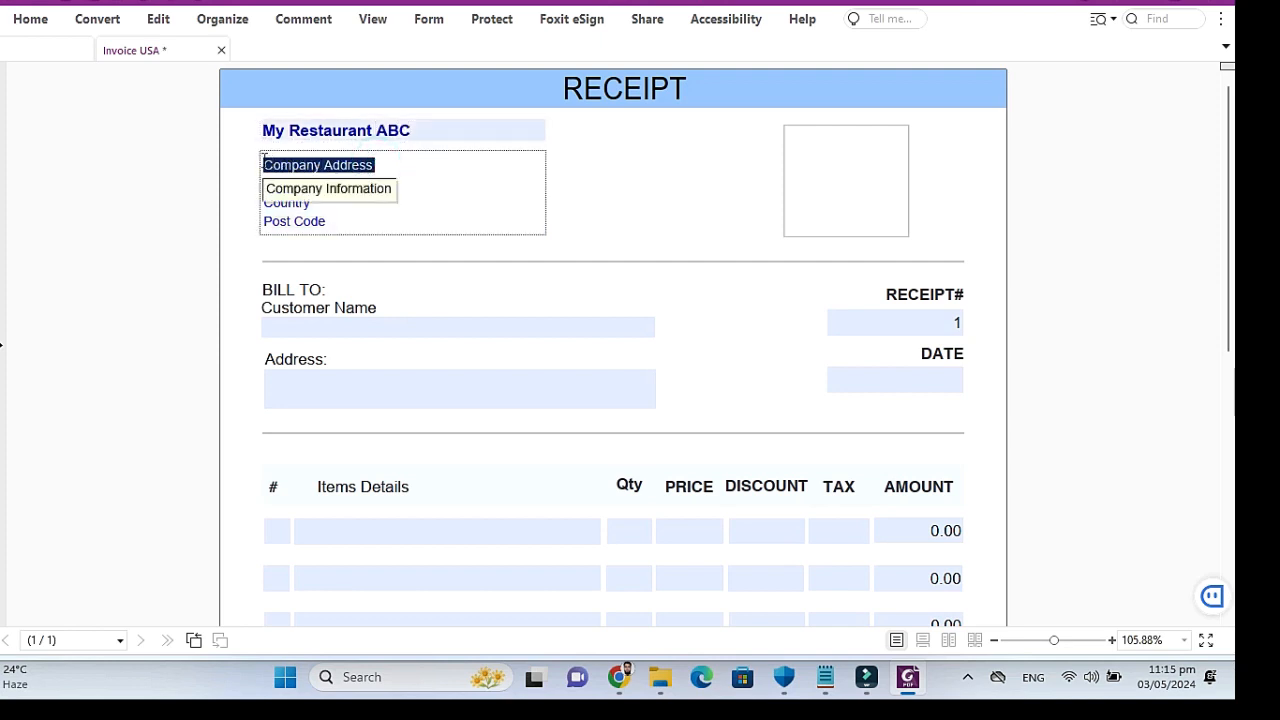
{"action": "type", "text": "Road Z"}
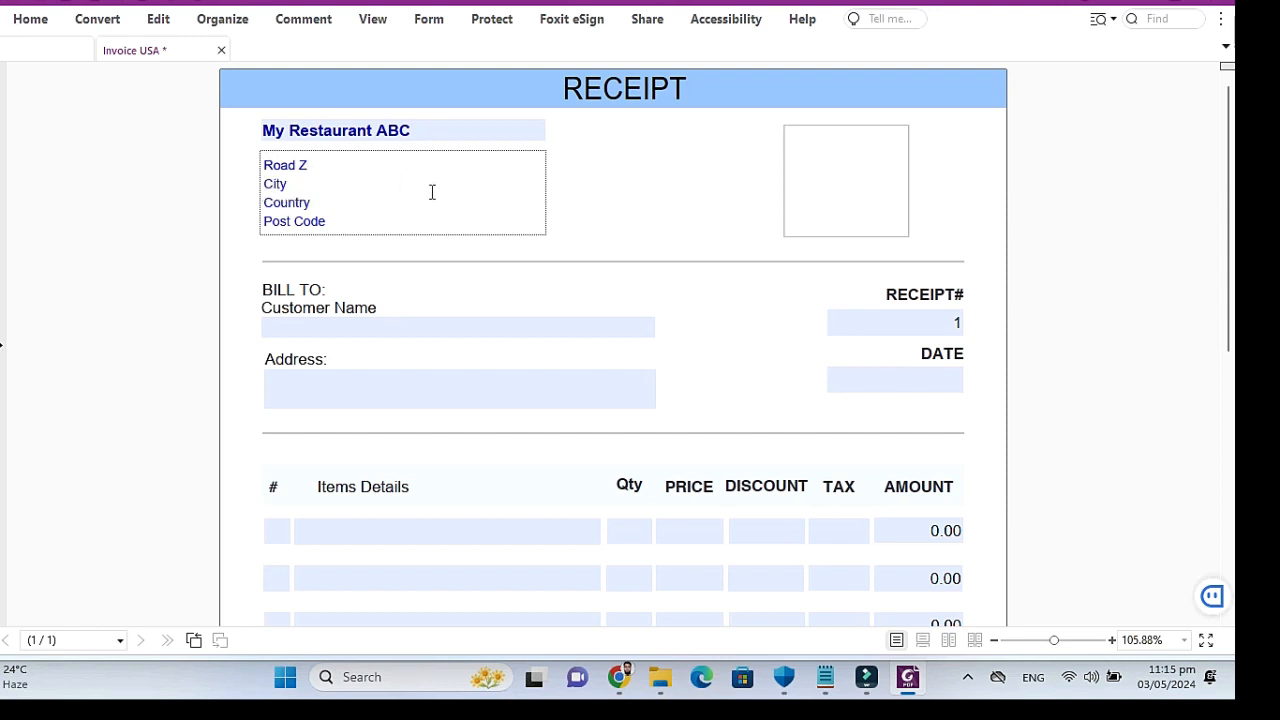
Step: Replace the City placeholder in the company information with the company's city
{"action": "left_click_drag", "start_coordinate": [289, 184], "coordinate": [258, 184]}
{"action": "type", "text": "P"}
{"action": "type", "text": "eash"}
{"action": "key", "text": "BackSpace"}
{"action": "key", "text": "BackSpace"}
{"action": "key", "text": "BackSpace"}
{"action": "type", "text": "shawar"}
Step: Replace the Country and Post Code placeholders in the company information with the company's country and postal code
{"action": "key", "text": "Down"}
{"action": "key", "text": "shift+Left"}
{"action": "key", "text": "shift+Left"}
{"action": "key", "text": "shift+Left"}
{"action": "key", "text": "shift+Left"}
{"action": "key", "text": "shift+Left"}
{"action": "key", "text": "shift+Left"}
{"action": "key", "text": "shift+Left"}
{"action": "type", "text": "Pa"}
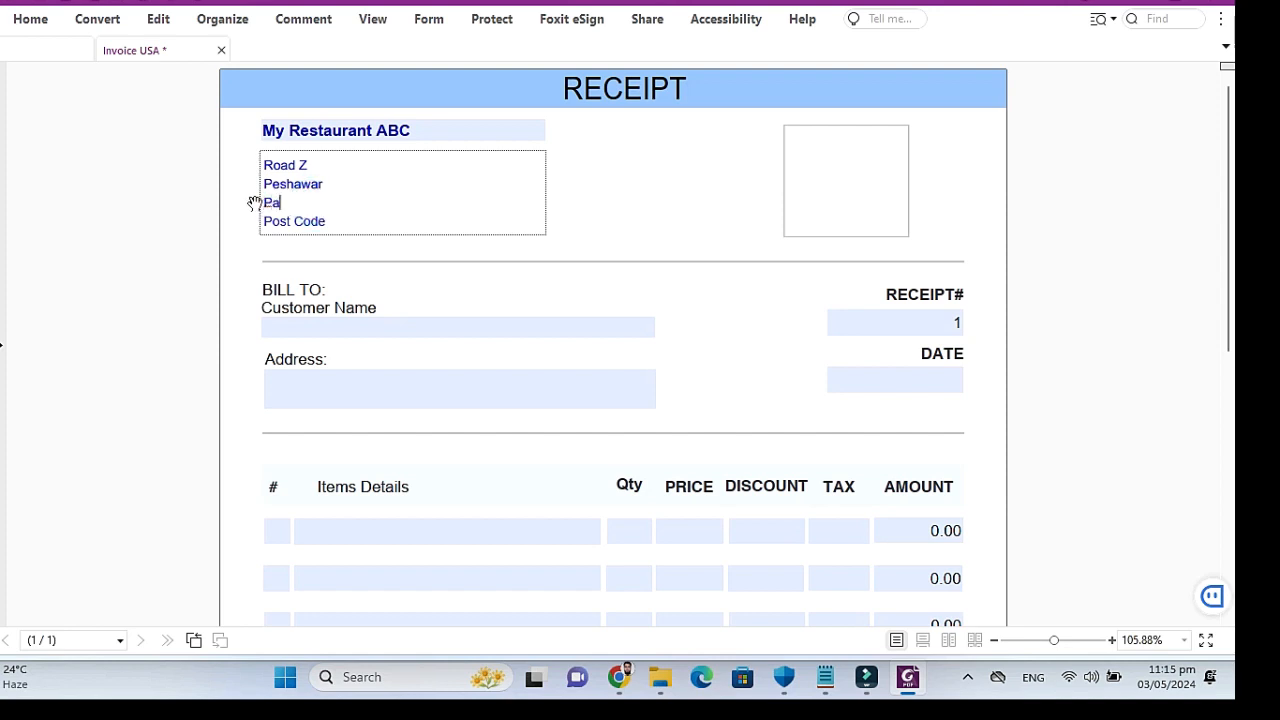
{"action": "type", "text": "kistan"}
{"action": "left_click_drag", "start_coordinate": [325, 221], "coordinate": [262, 222]}
{"action": "type", "text": "2"}
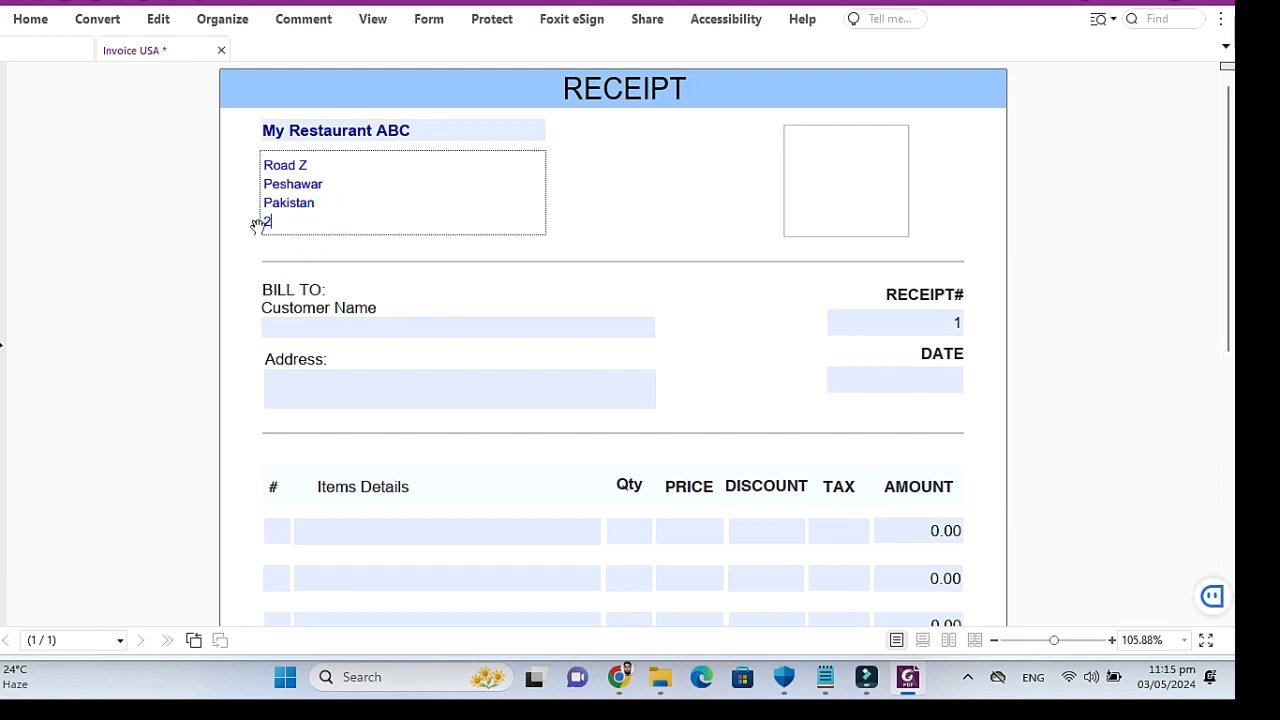
{"action": "type", "text": "0203"}
Step: Insert the LOGO image from the Downloads folder into the empty logo box of the receipt
{"action": "left_click", "coordinate": [852, 187]}
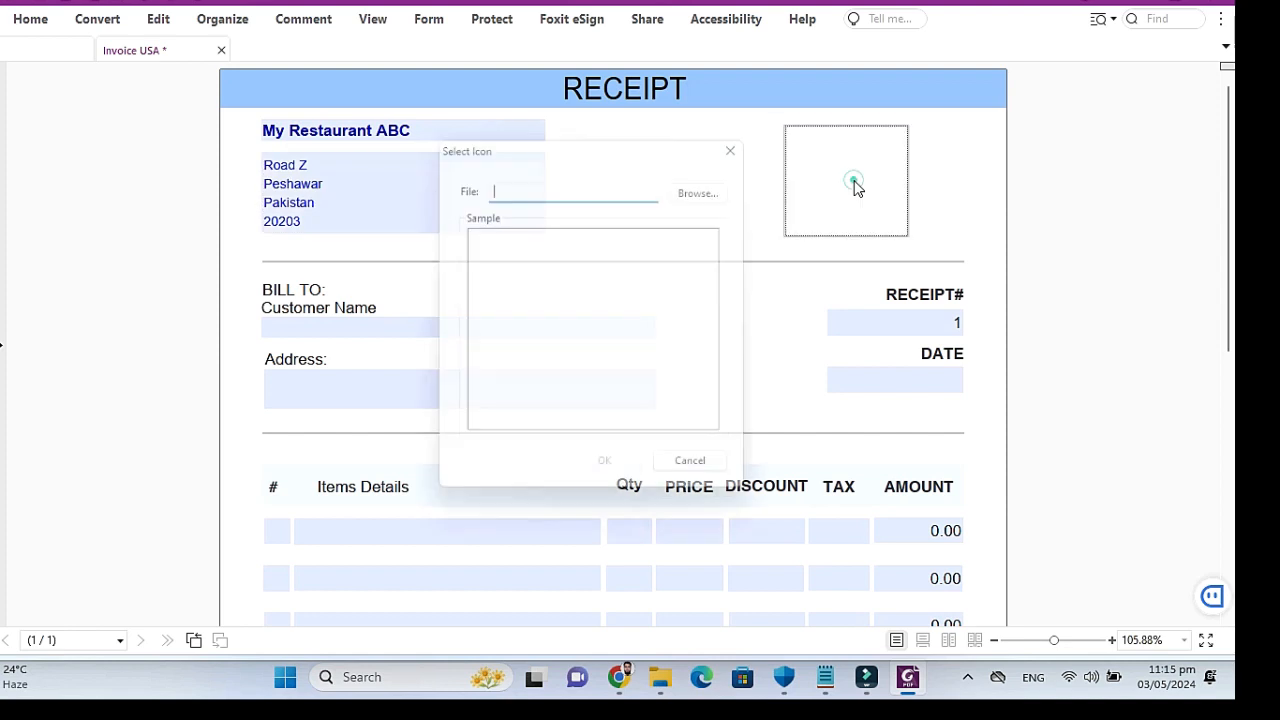
{"action": "left_click", "coordinate": [714, 185]}
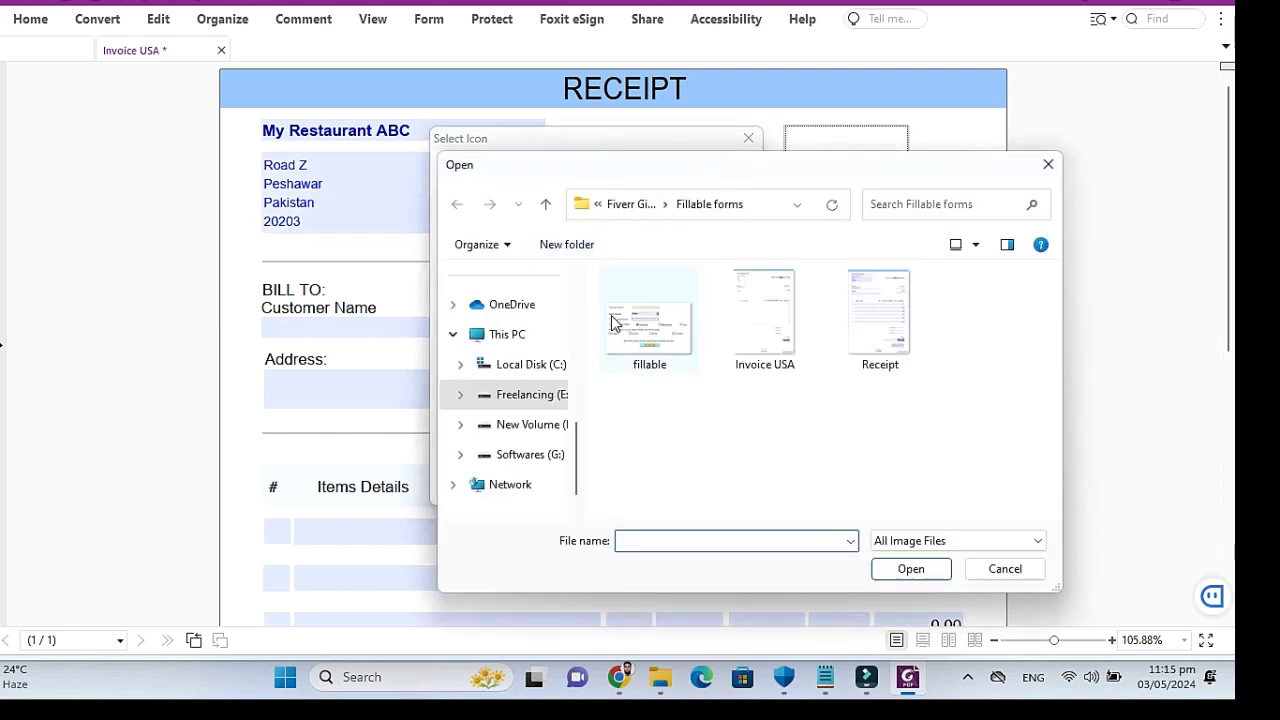
{"action": "scroll", "coordinate": [533, 343], "scroll_direction": "up", "scroll_amount": 2}
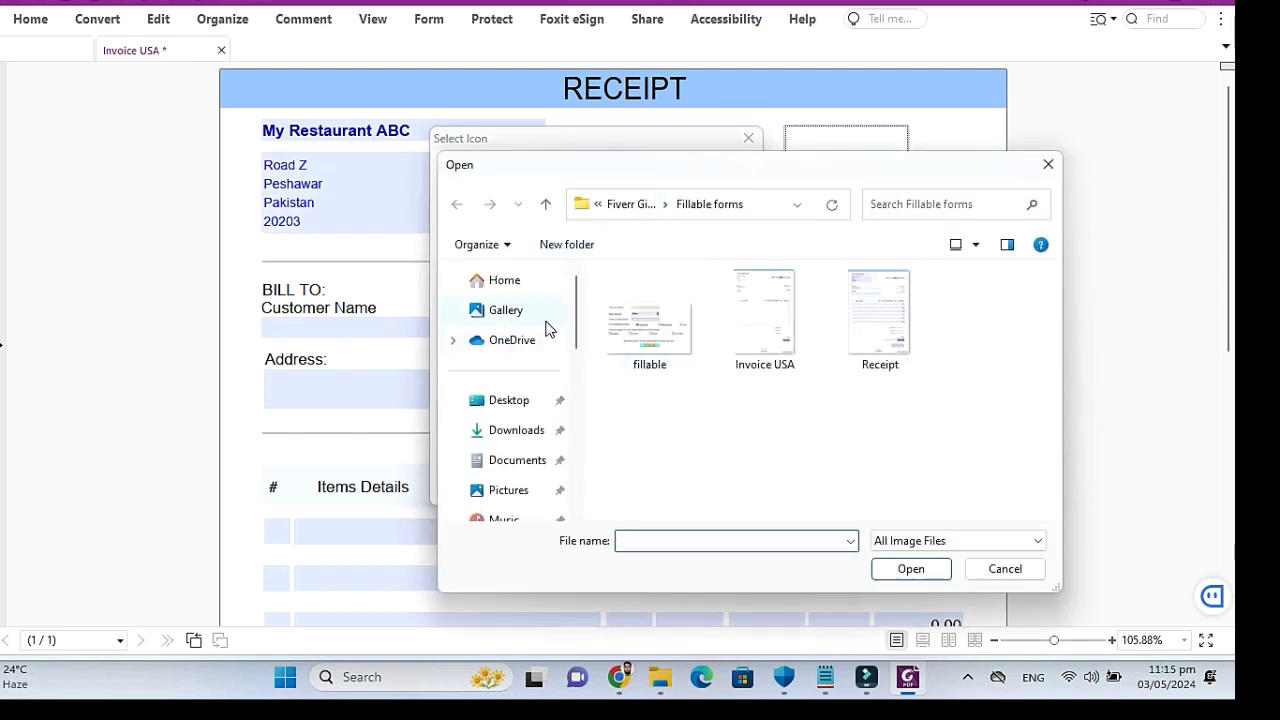
{"action": "left_click", "coordinate": [520, 430]}
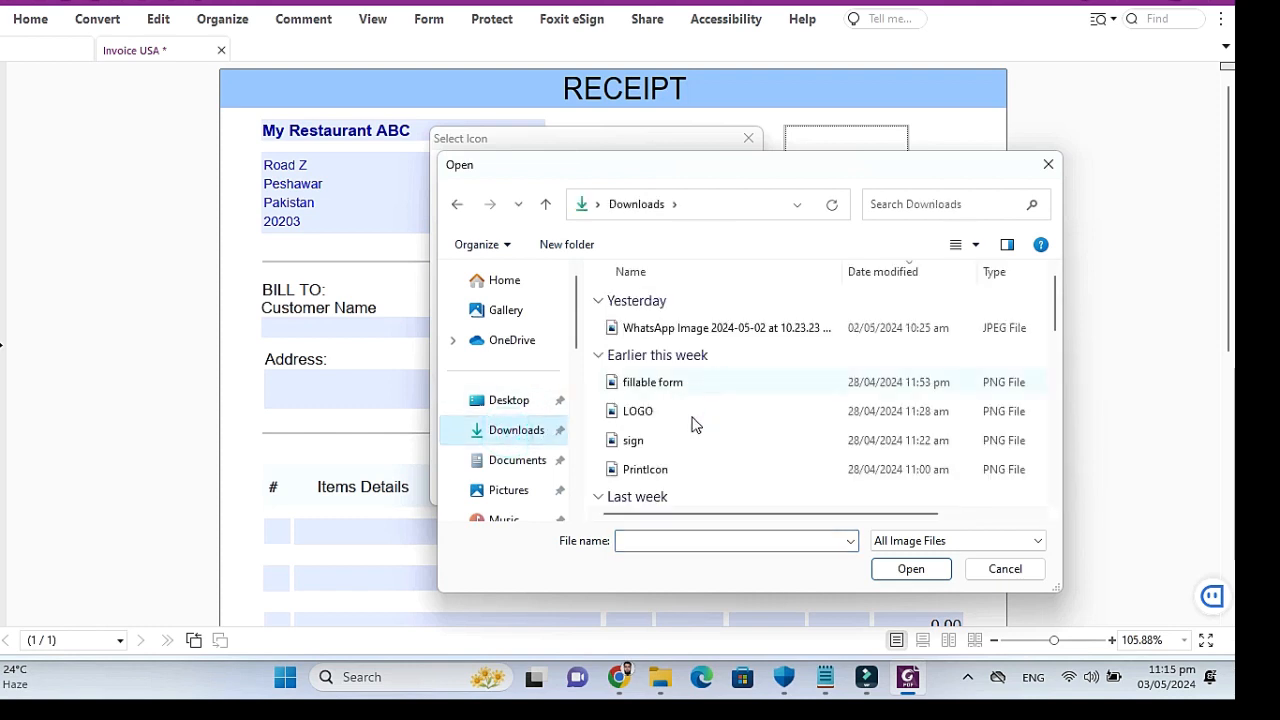
{"action": "left_click", "coordinate": [650, 411]}
{"action": "left_click", "coordinate": [906, 569]}
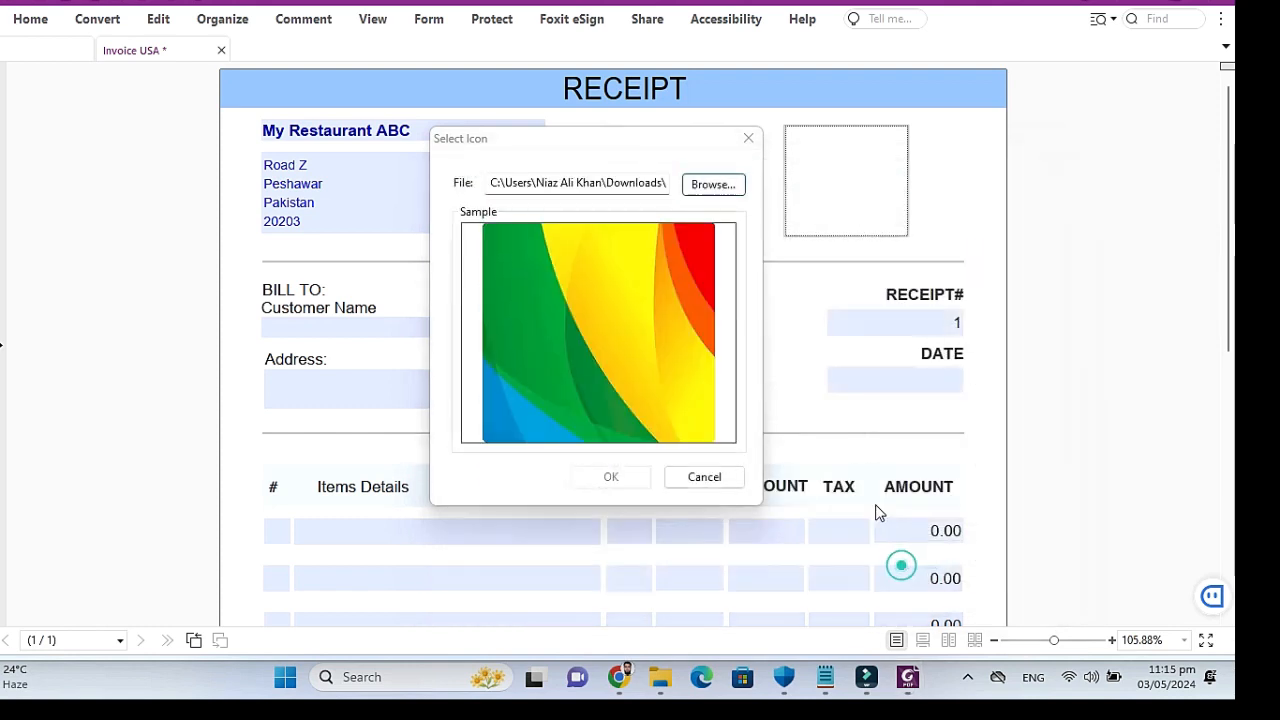
{"action": "left_click", "coordinate": [611, 477]}
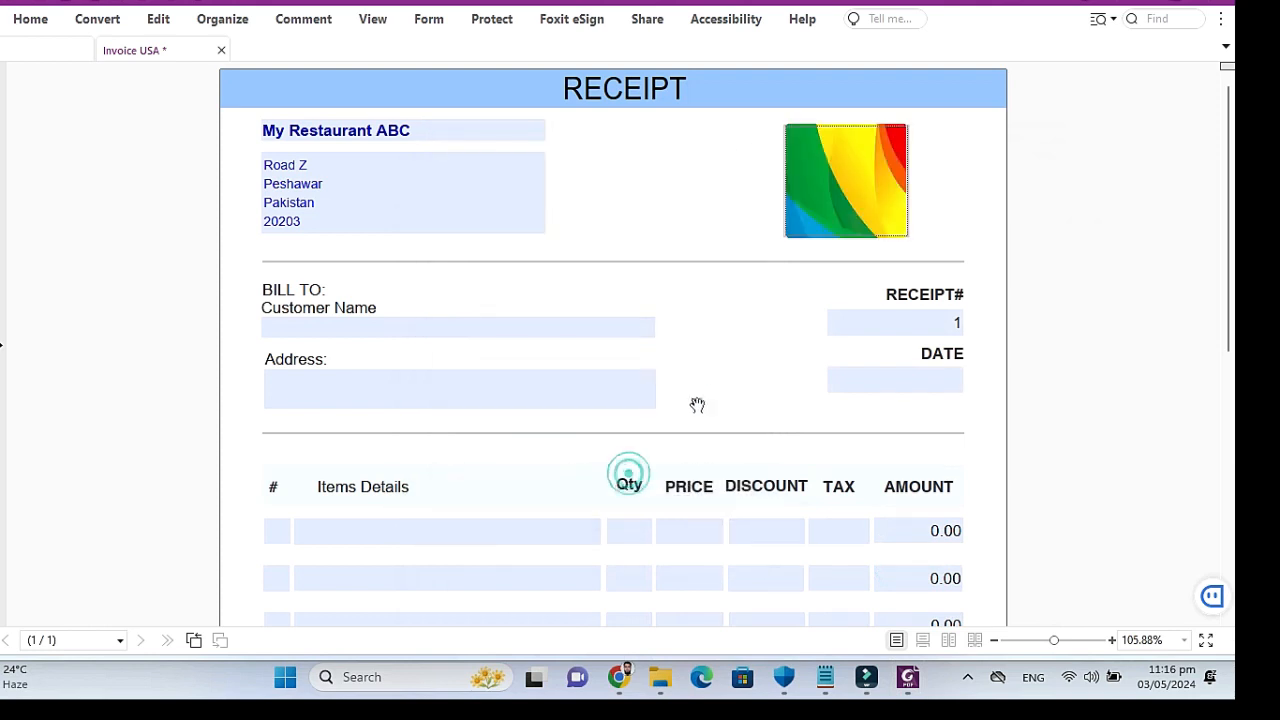
Step: Fill in the customer's name and two-line address in the Bill To section
{"action": "left_click", "coordinate": [412, 330]}
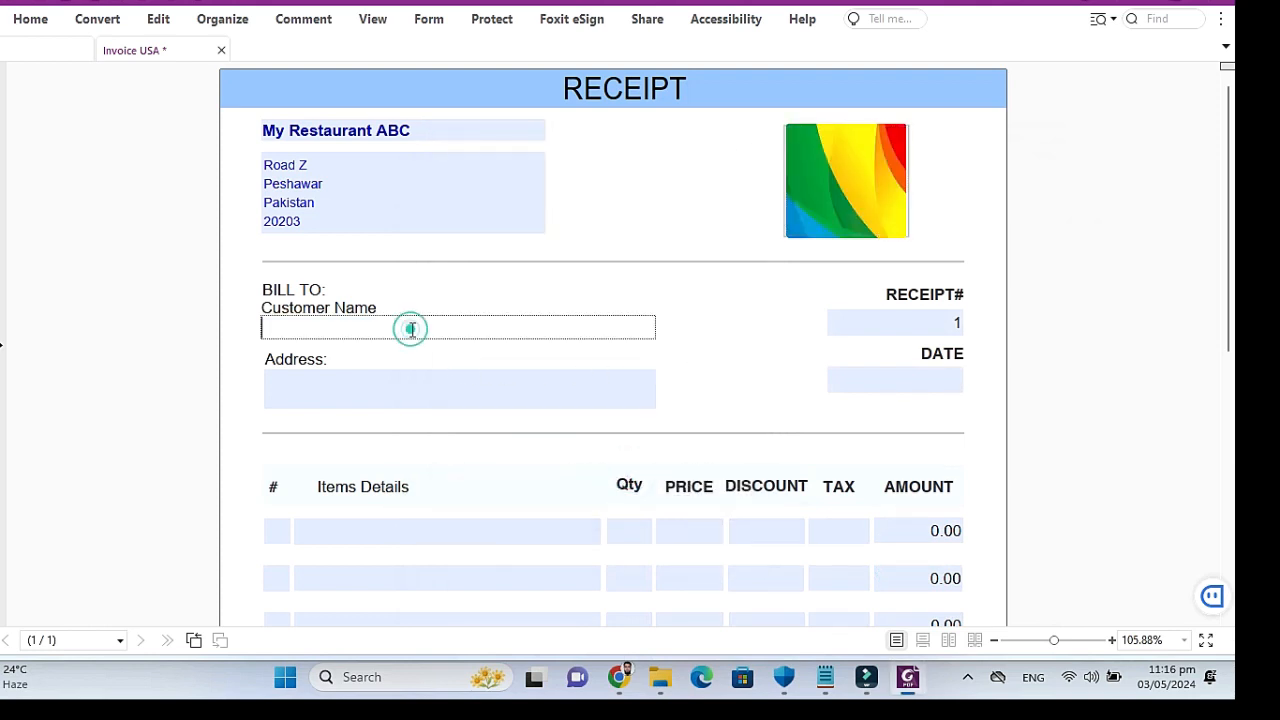
{"action": "type", "text": "Jhon"}
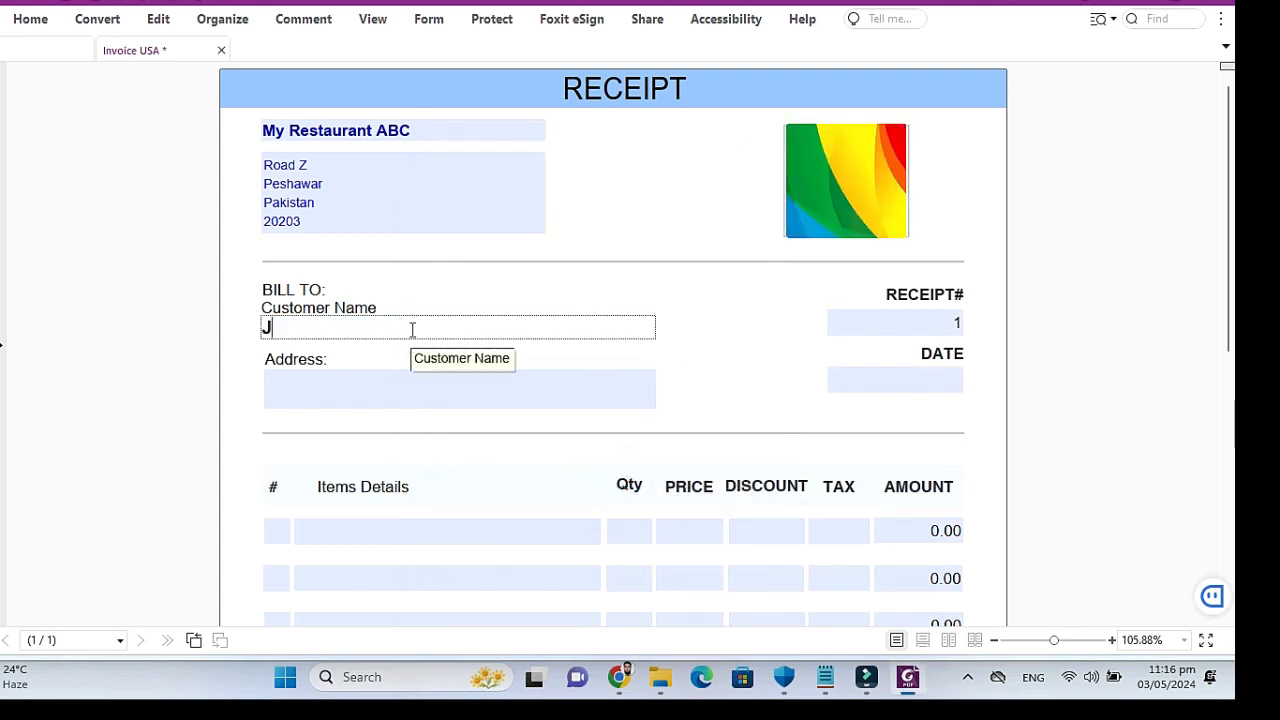
{"action": "left_click", "coordinate": [360, 382]}
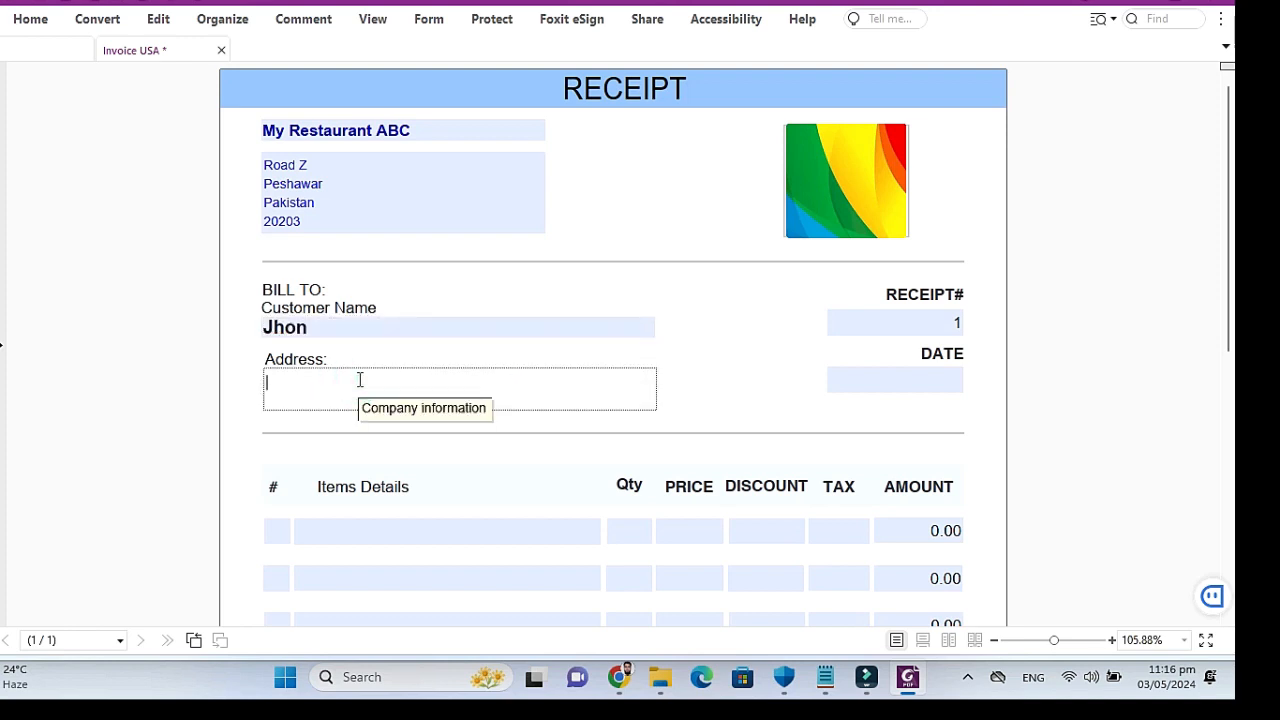
{"action": "type", "text": "Peshawar"}
{"action": "key", "text": "Return"}
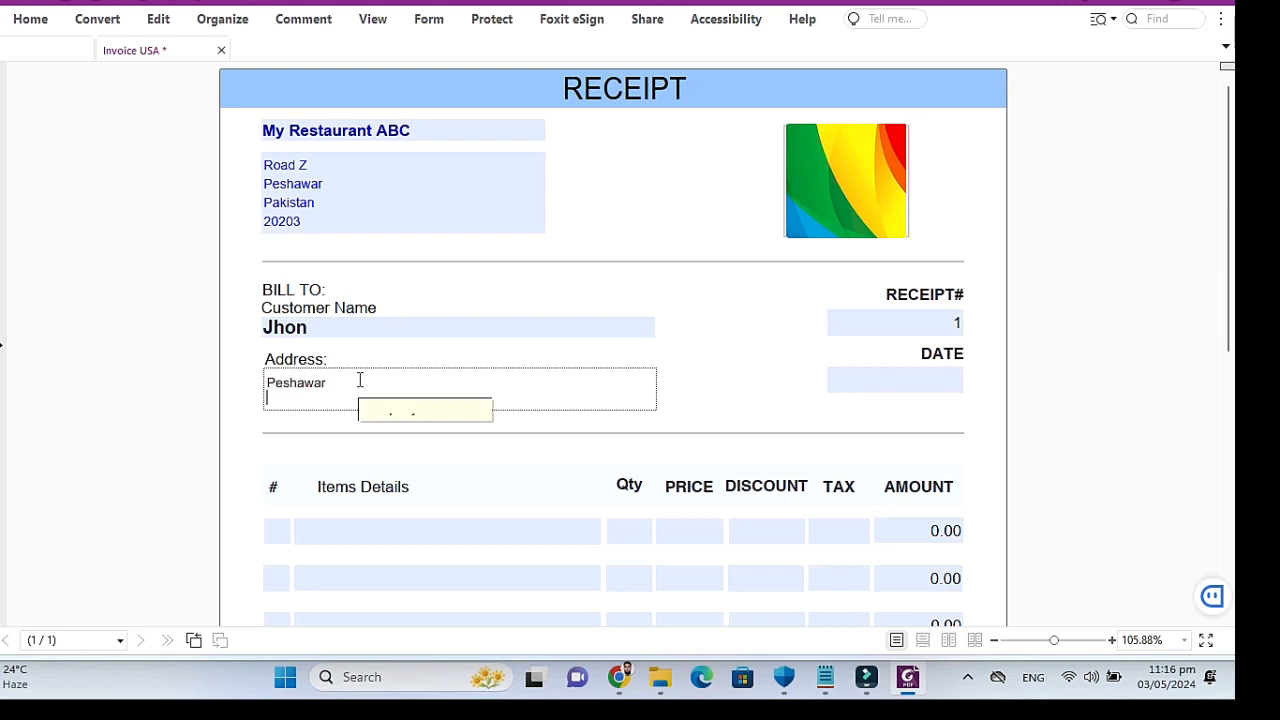
{"action": "type", "text": "KPK"}
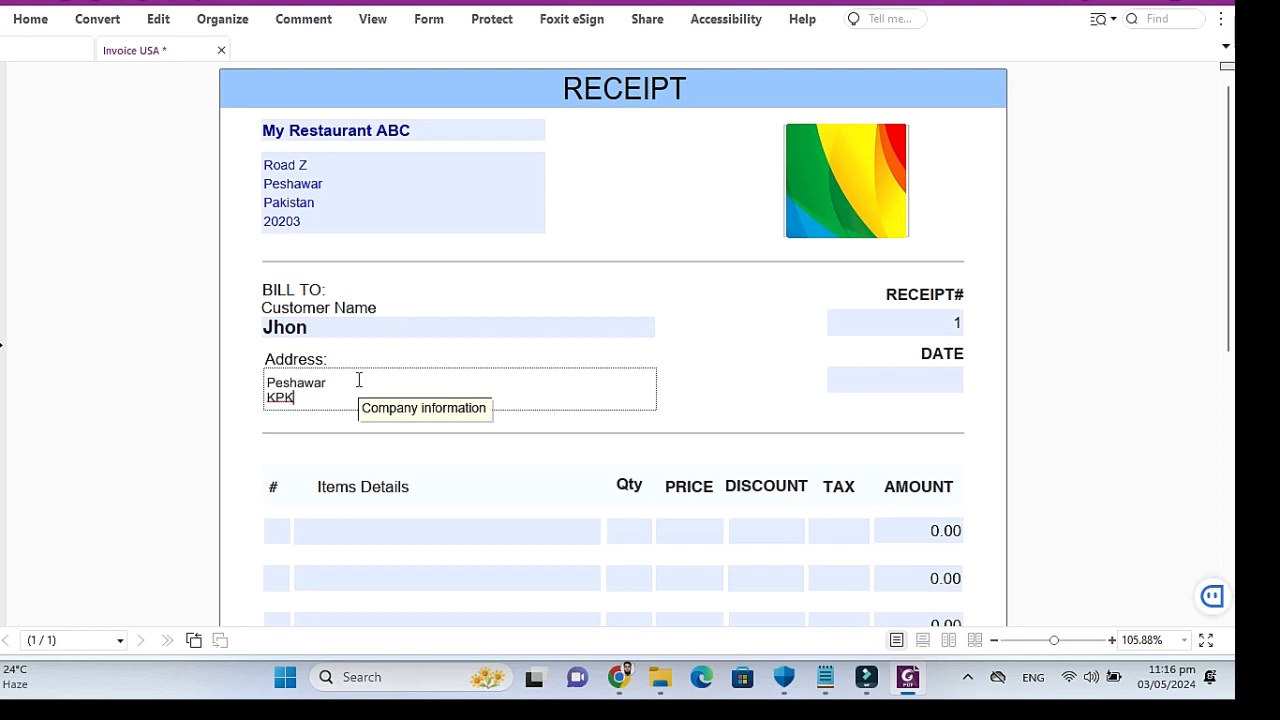
Step: Set the receipt date to 05/03/2024 by picking May 3 from the calendar
{"action": "left_click", "coordinate": [935, 376]}
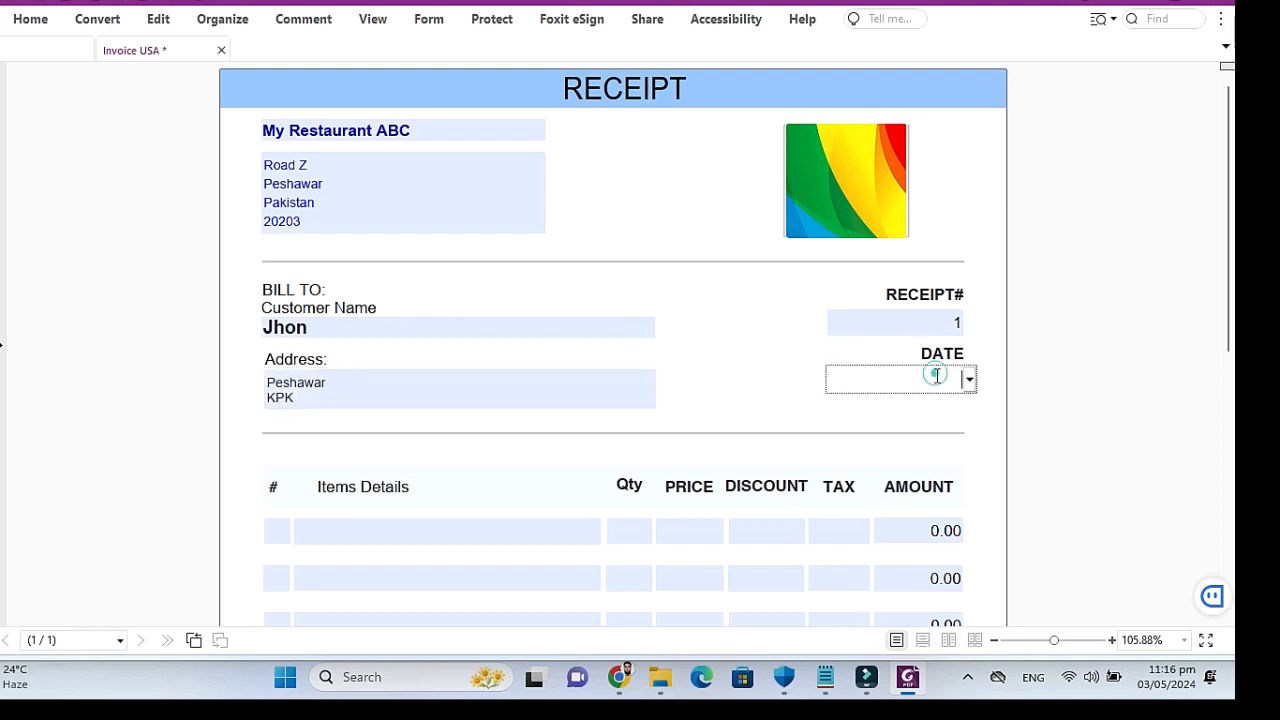
{"action": "left_click", "coordinate": [968, 380]}
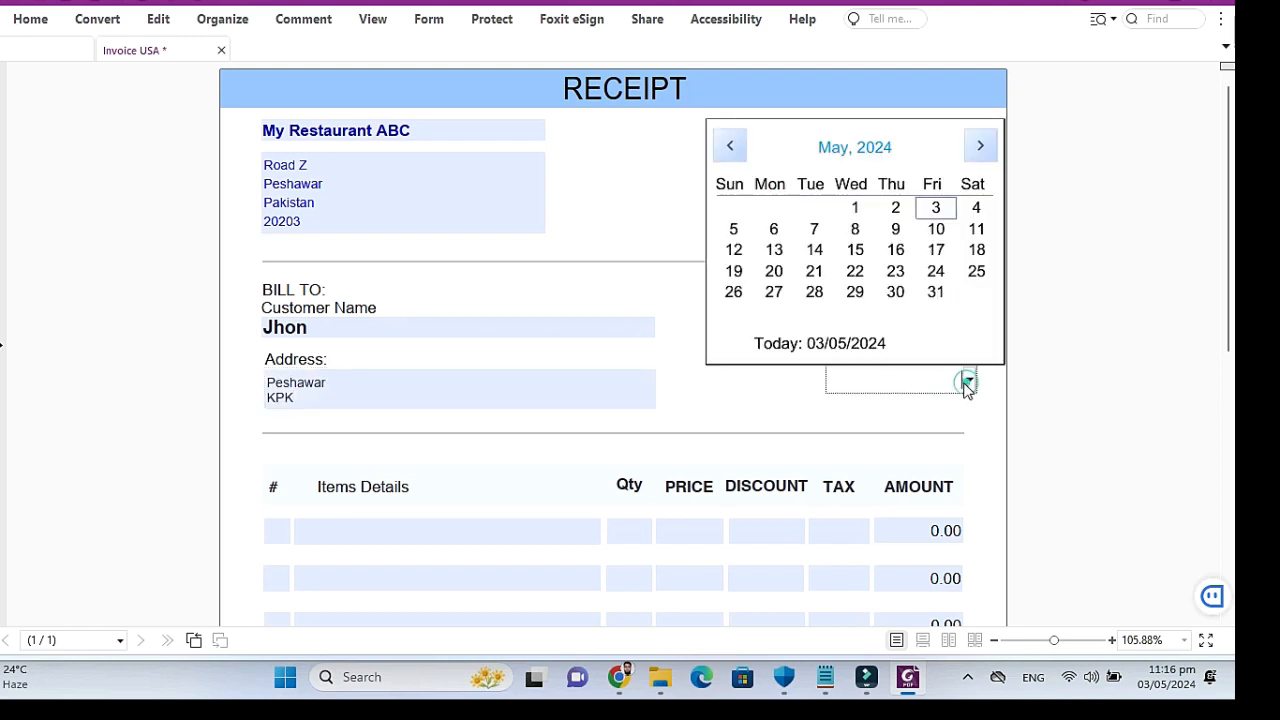
{"action": "left_click", "coordinate": [936, 208]}
Step: Fill in the first item row with number 01, description A, quantity 2 and price 10
{"action": "scroll", "coordinate": [737, 345], "scroll_direction": "down", "scroll_amount": 2}
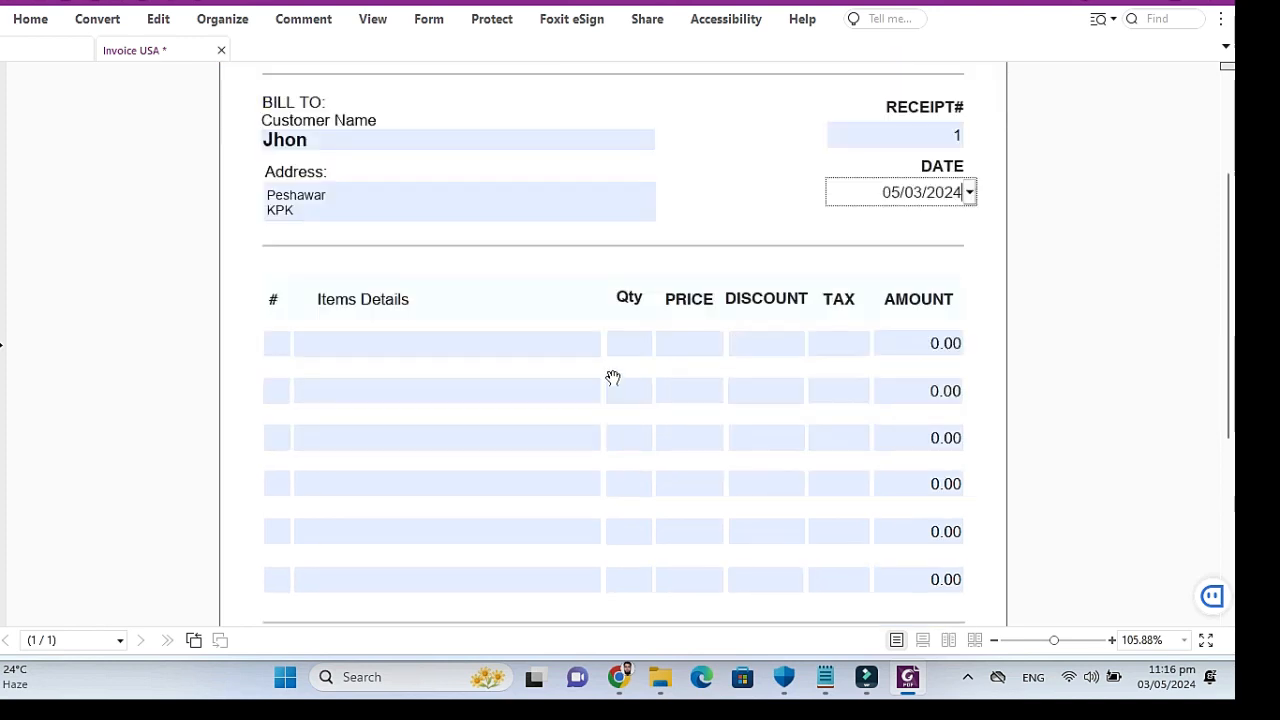
{"action": "left_click", "coordinate": [284, 343]}
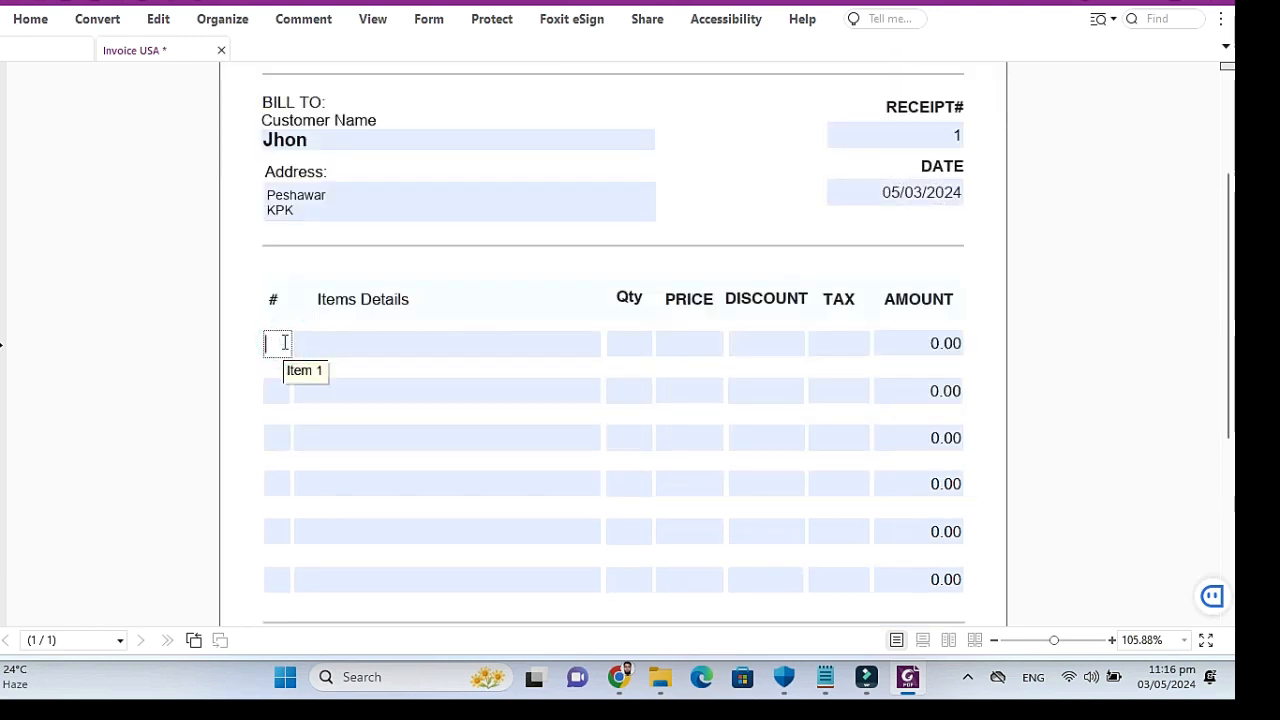
{"action": "type", "text": "01"}
{"action": "left_click", "coordinate": [343, 344]}
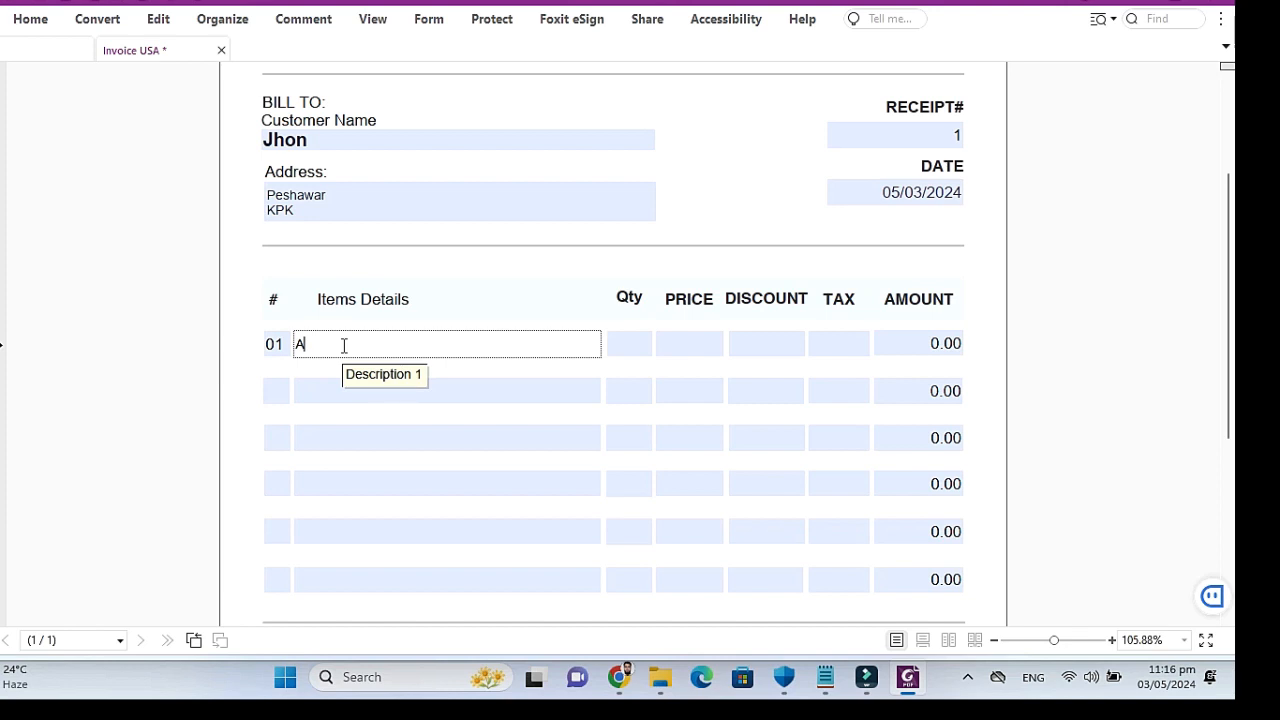
{"action": "left_click", "coordinate": [628, 343]}
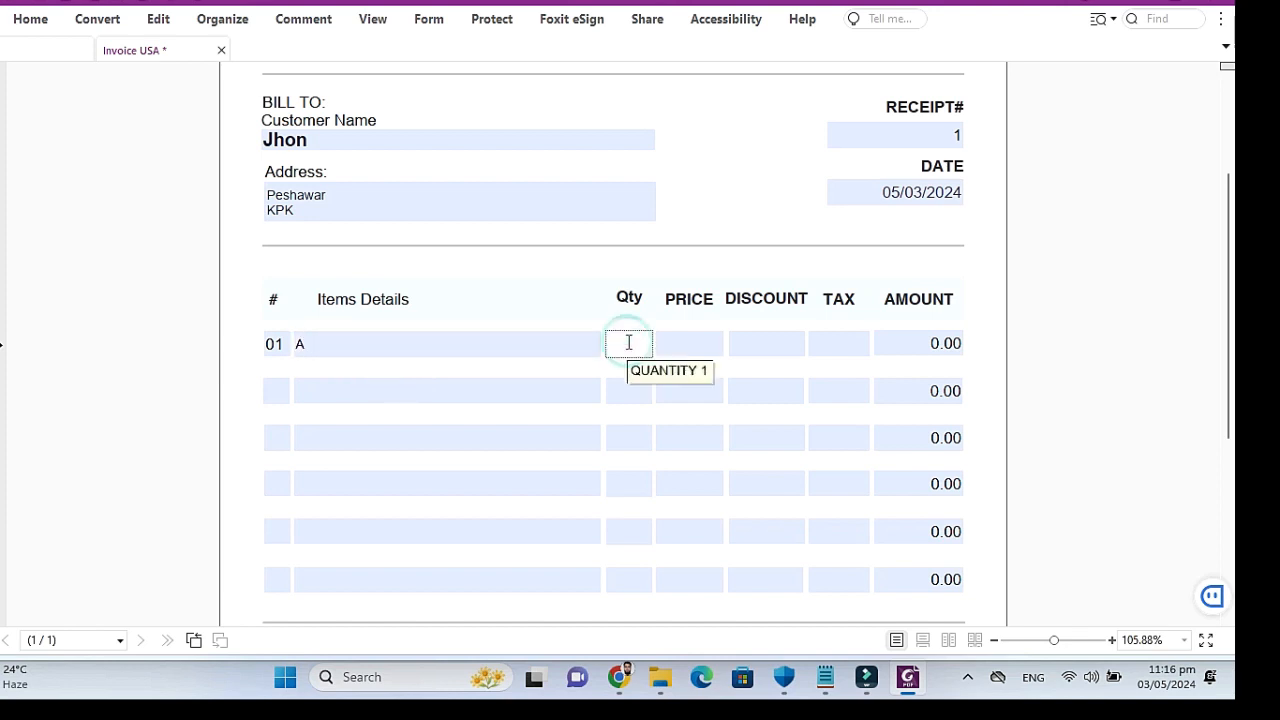
{"action": "left_click", "coordinate": [679, 343]}
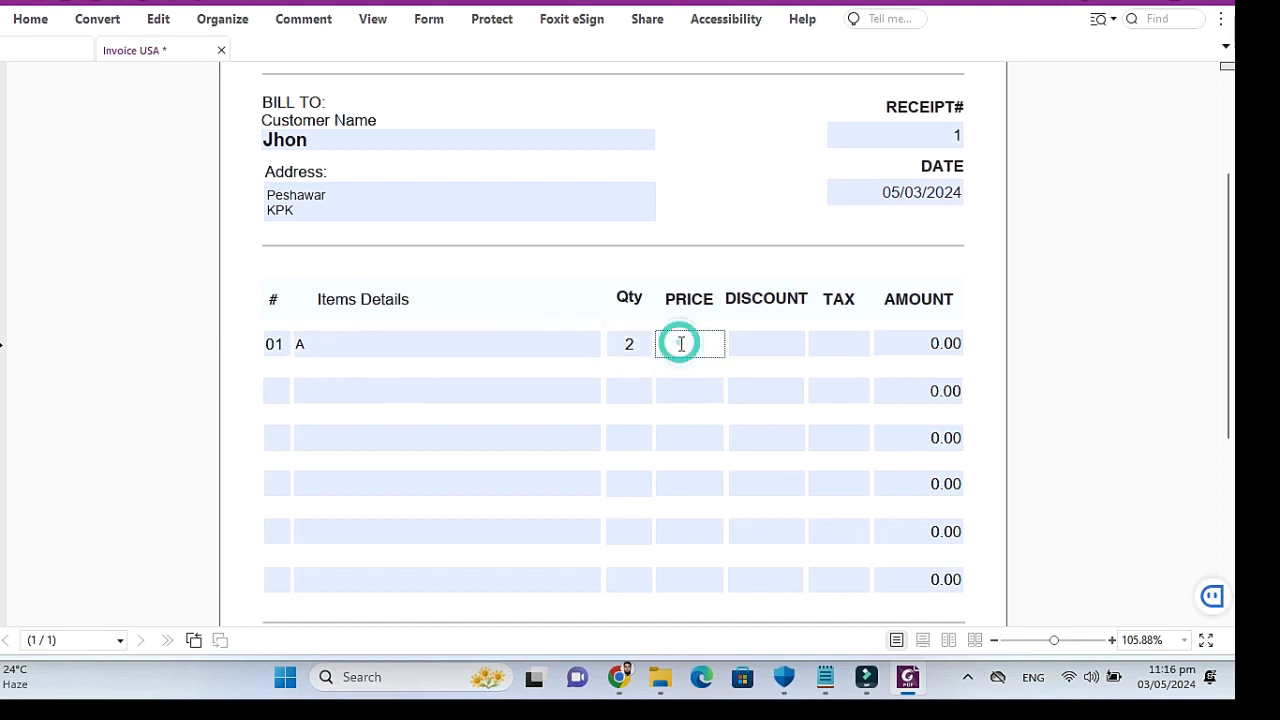
{"action": "type", "text": "10"}
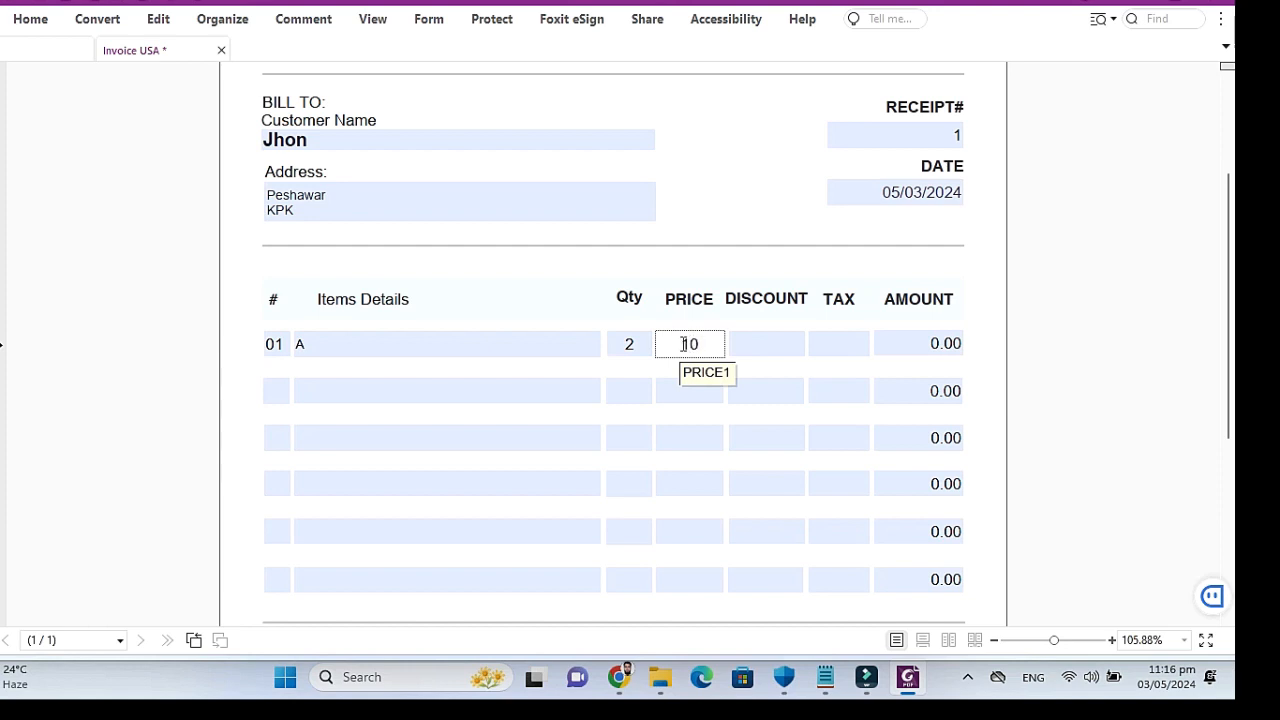
Step: Set the first item's discount to 0.05 (5%) and its tax to 0
{"action": "left_click", "coordinate": [769, 345]}
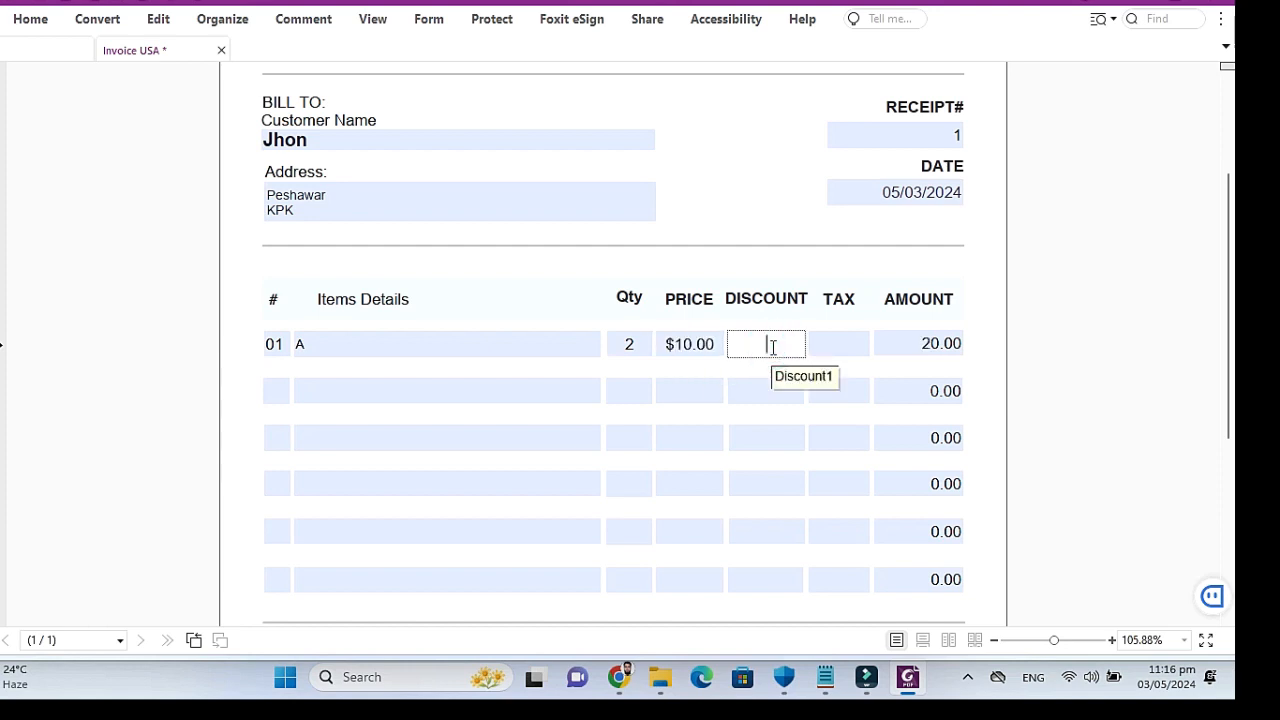
{"action": "type", "text": "0.05"}
{"action": "left_click", "coordinate": [838, 343]}
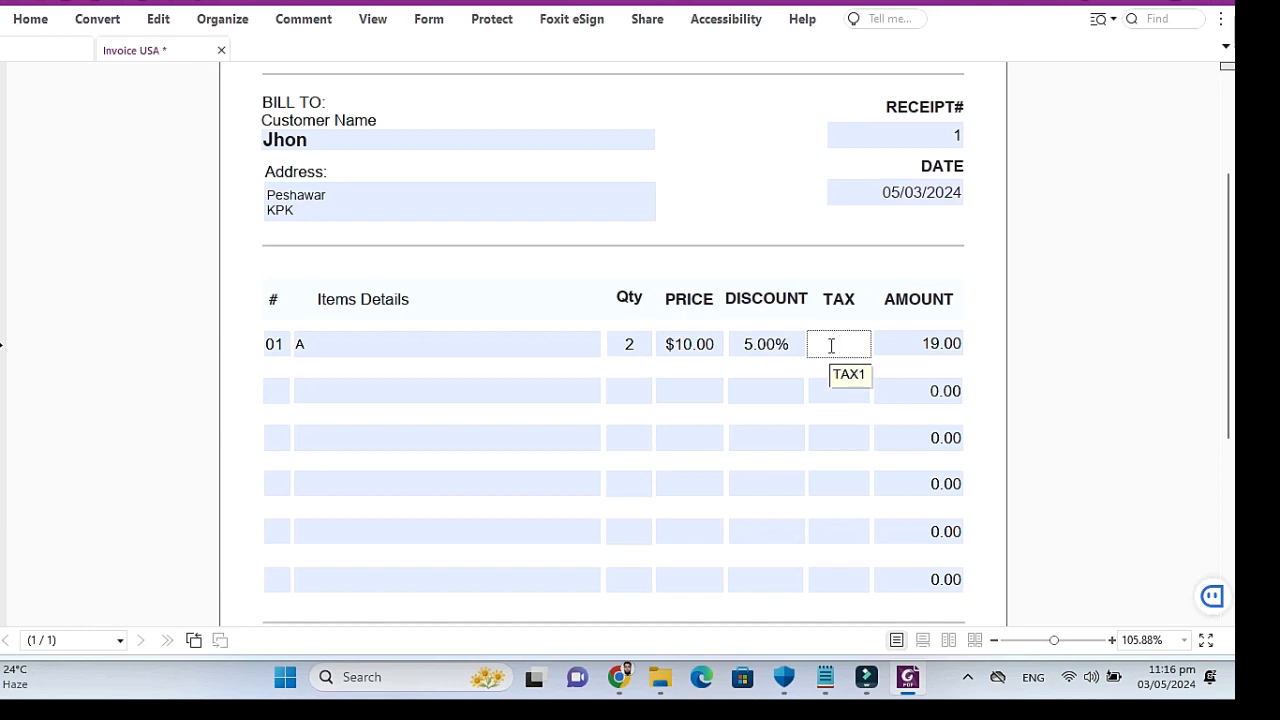
{"action": "type", "text": "0"}
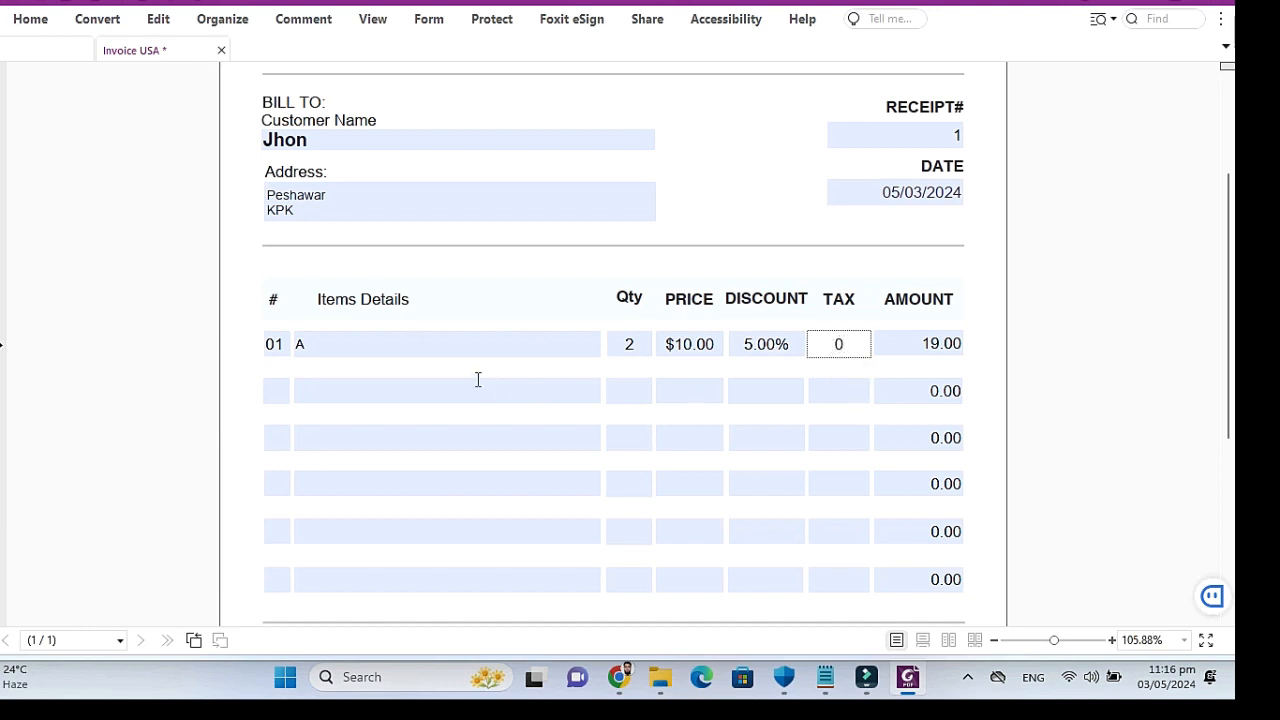
Step: Fill in the second item row with number 02, description B, quantity 5 and price 5
{"action": "left_click", "coordinate": [279, 390]}
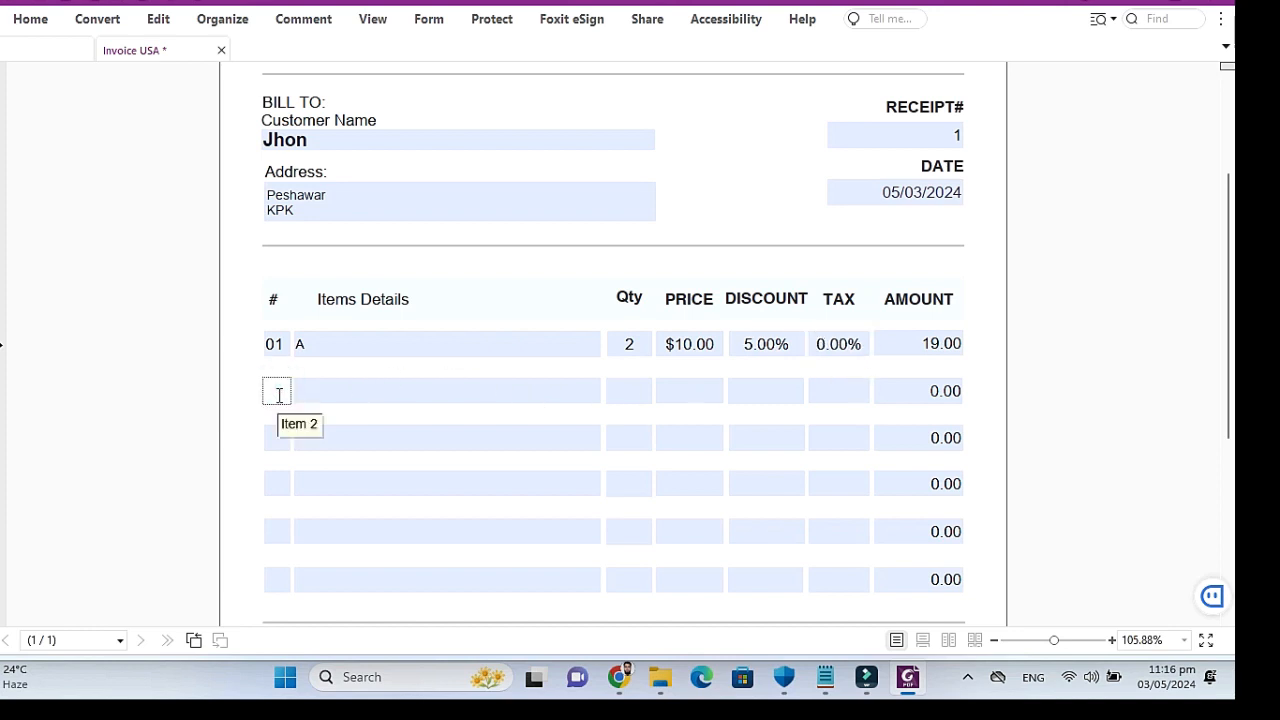
{"action": "type", "text": "02"}
{"action": "left_click", "coordinate": [344, 395]}
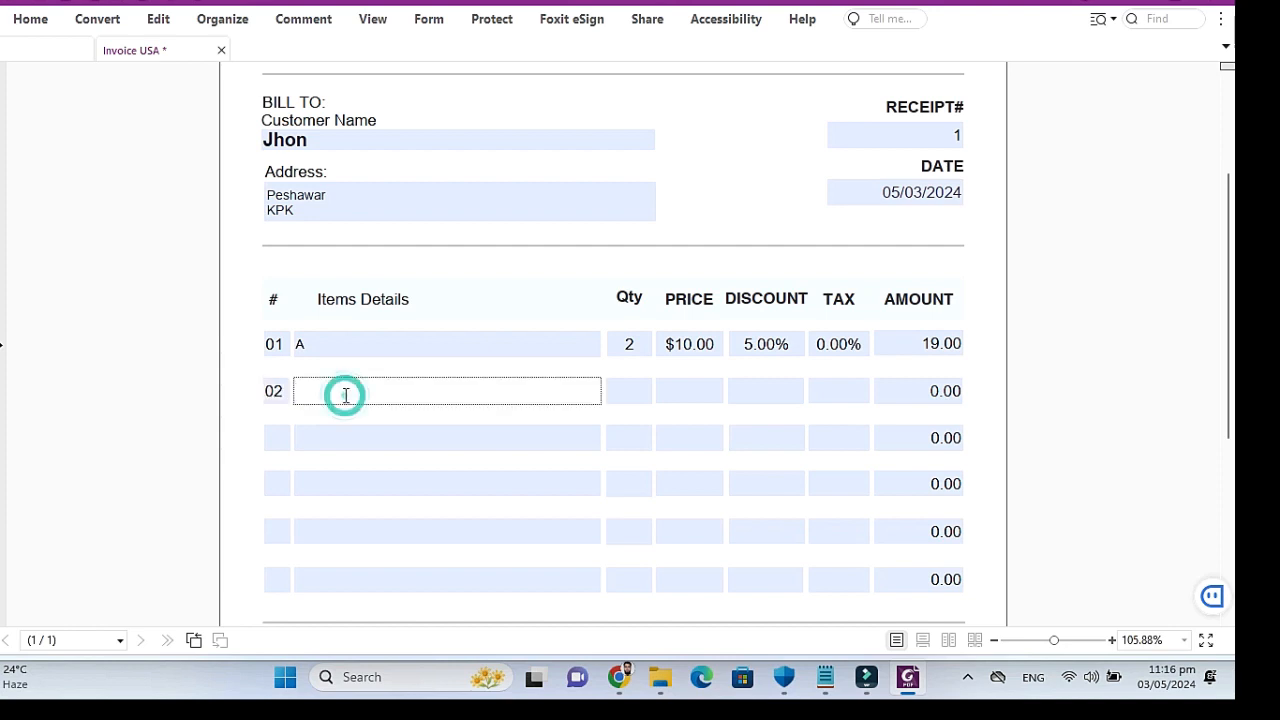
{"action": "type", "text": "B"}
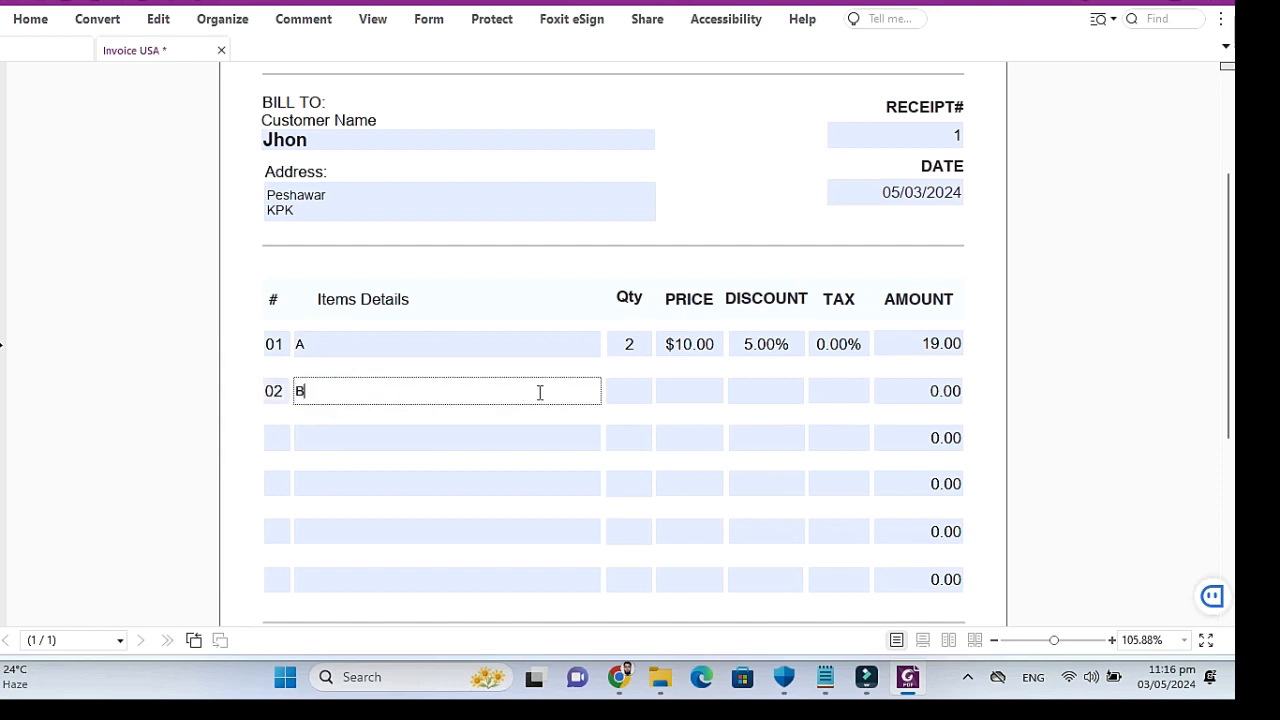
{"action": "left_click", "coordinate": [634, 389]}
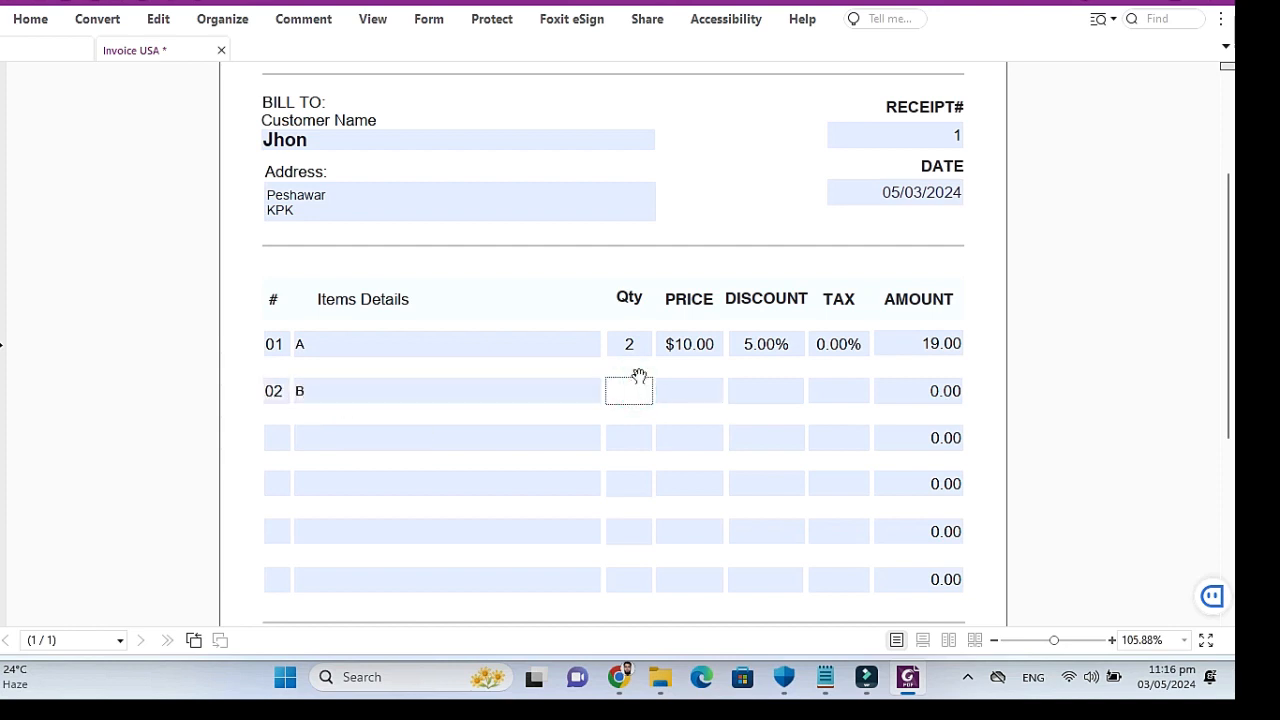
{"action": "scroll", "coordinate": [640, 371], "scroll_direction": "down", "scroll_amount": 3}
{"action": "scroll", "coordinate": [640, 371], "scroll_direction": "up", "scroll_amount": 2}
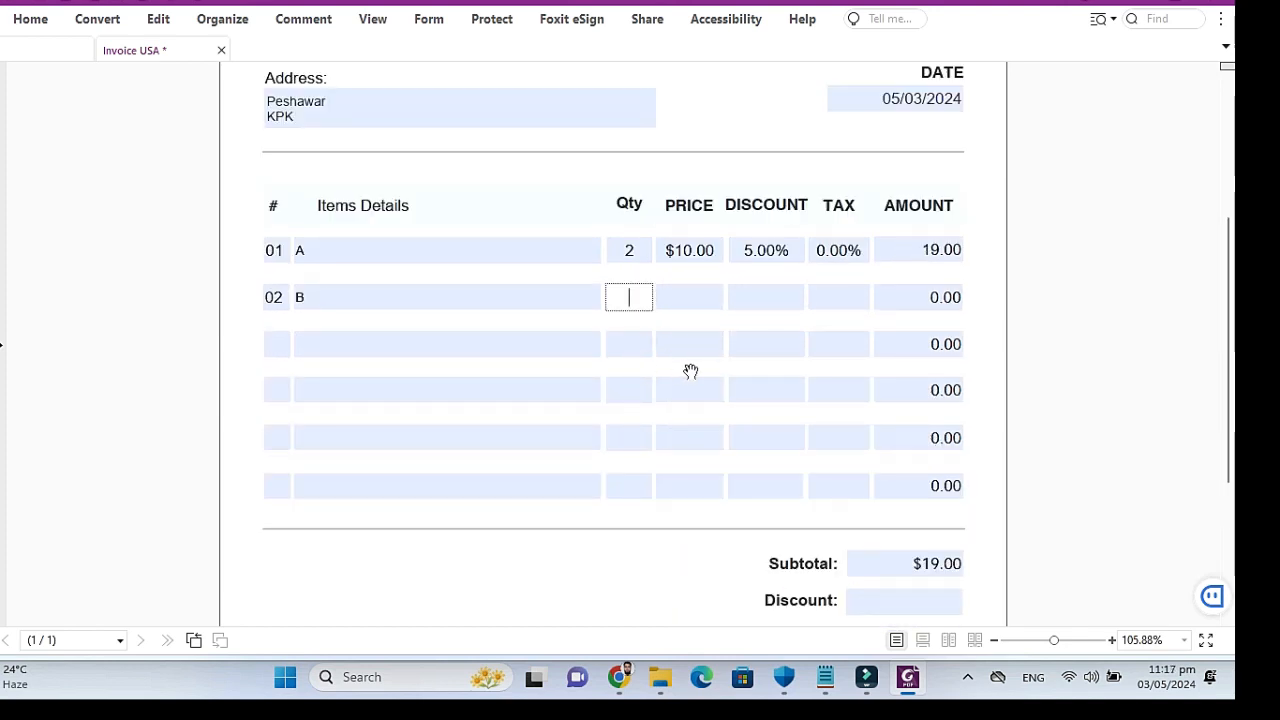
{"action": "left_click", "coordinate": [697, 296]}
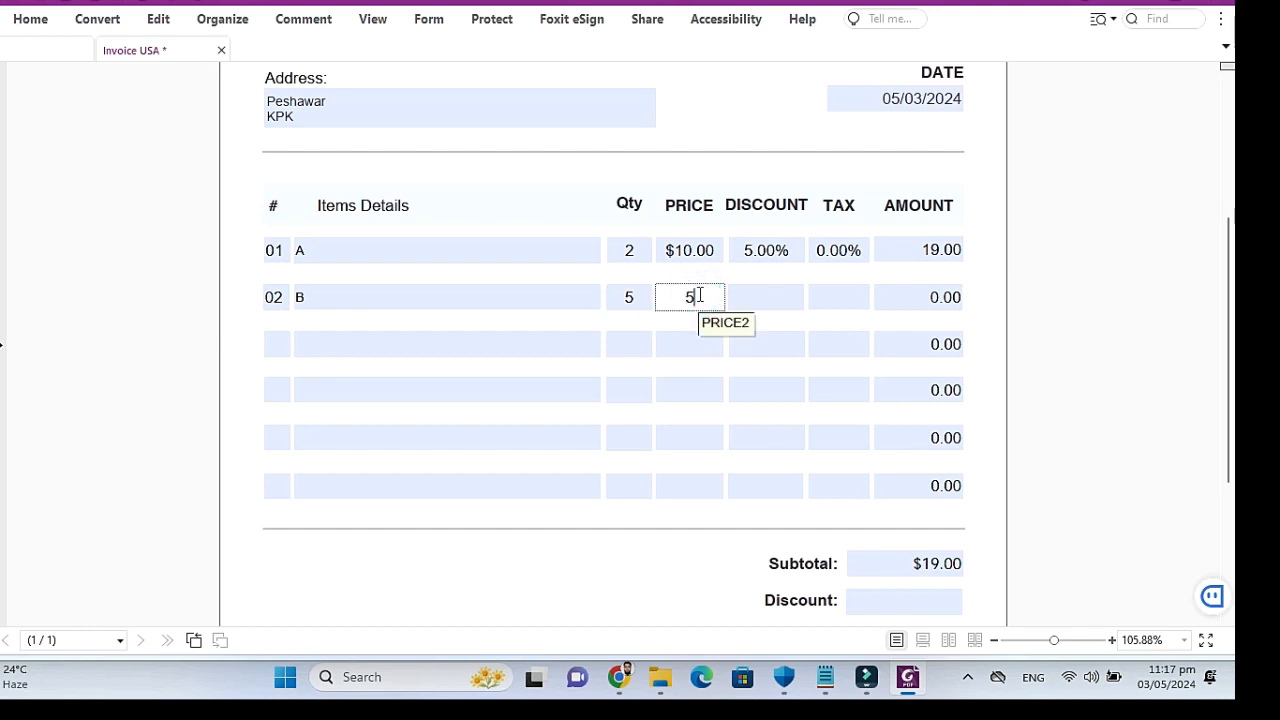
Step: Set the second item's discount to 0.01 (1%)
{"action": "left_click", "coordinate": [771, 295]}
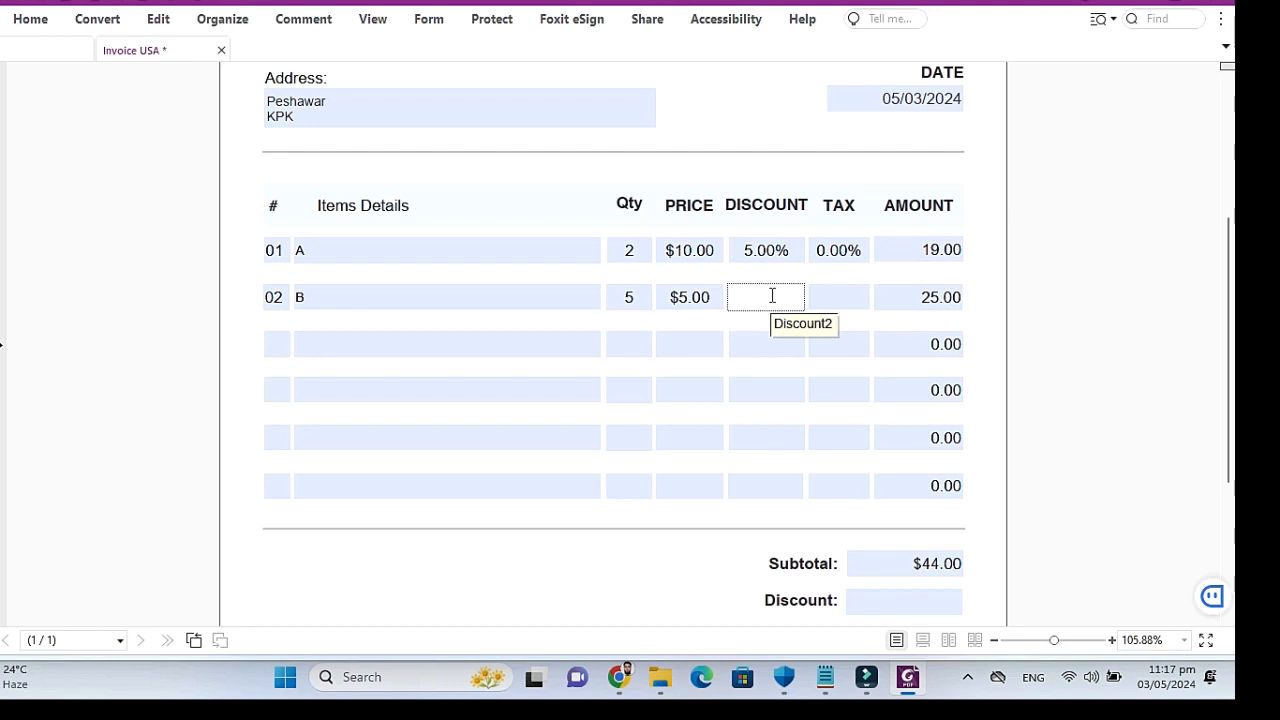
{"action": "type", "text": "0.01"}
{"action": "key", "text": "Return"}
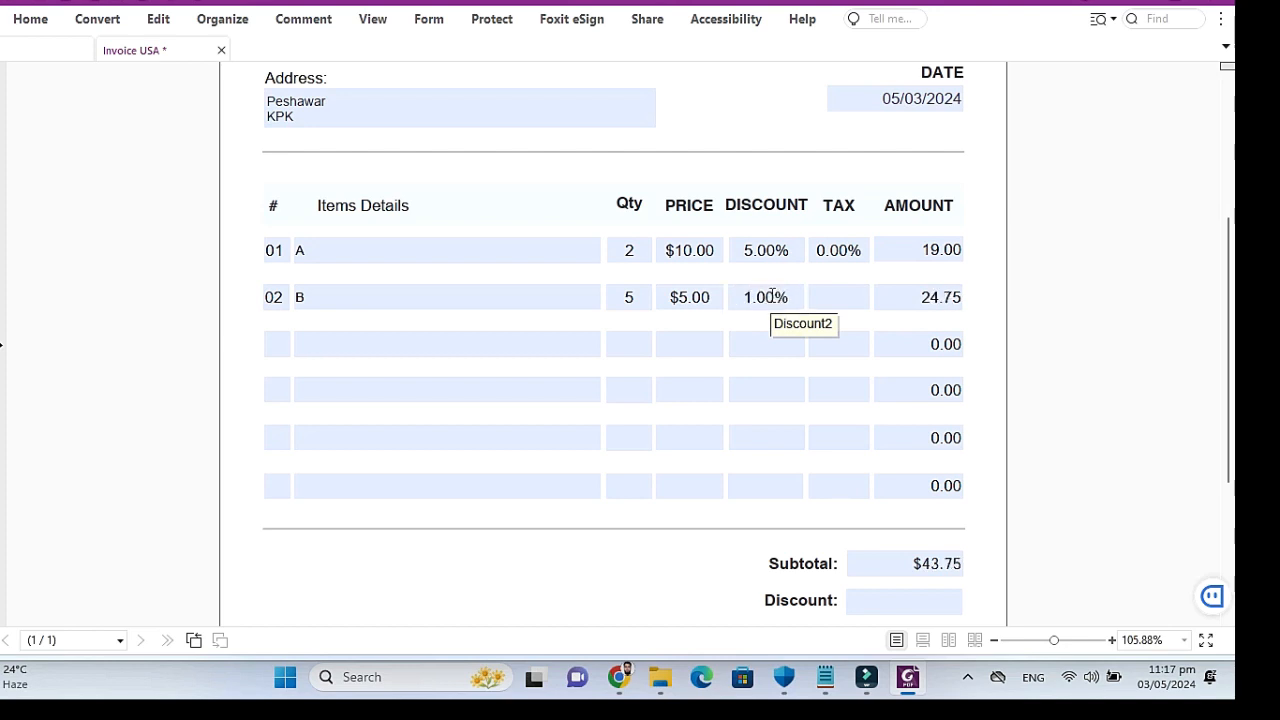
Step: Set the second item's tax to 0 and the receipt's overall discount to 1
{"action": "left_click", "coordinate": [834, 296]}
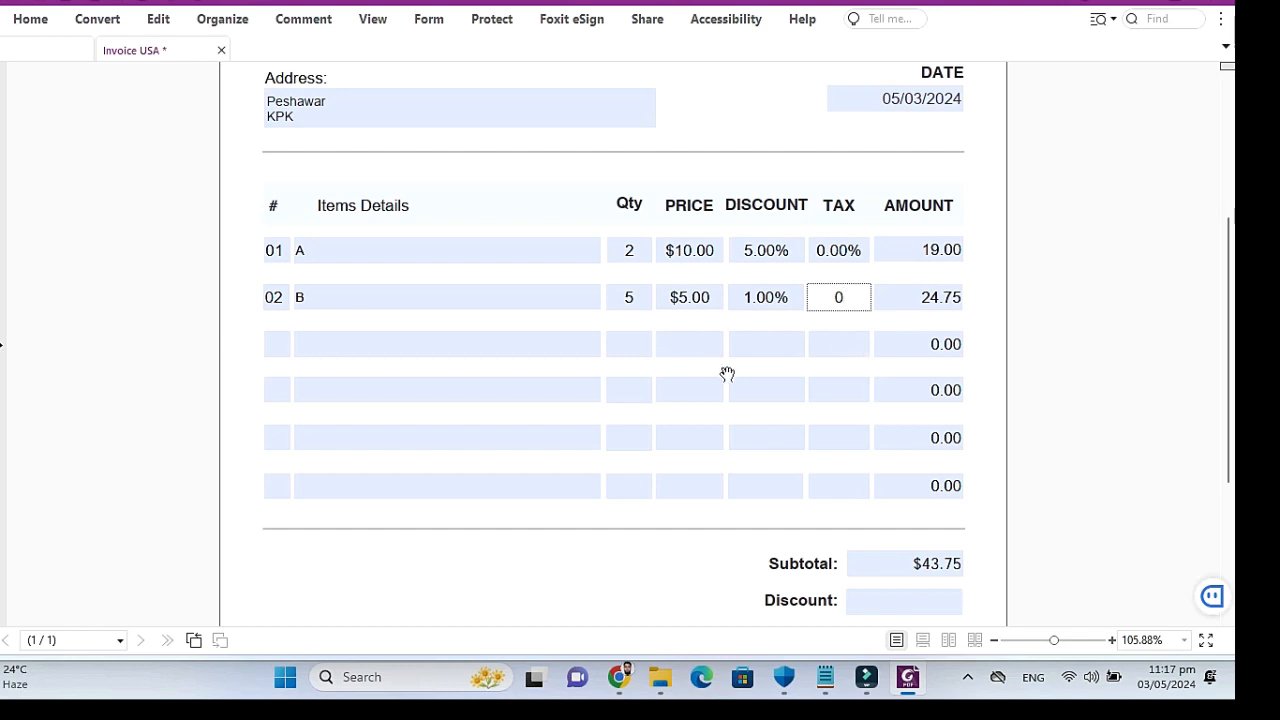
{"action": "key", "text": "Return"}
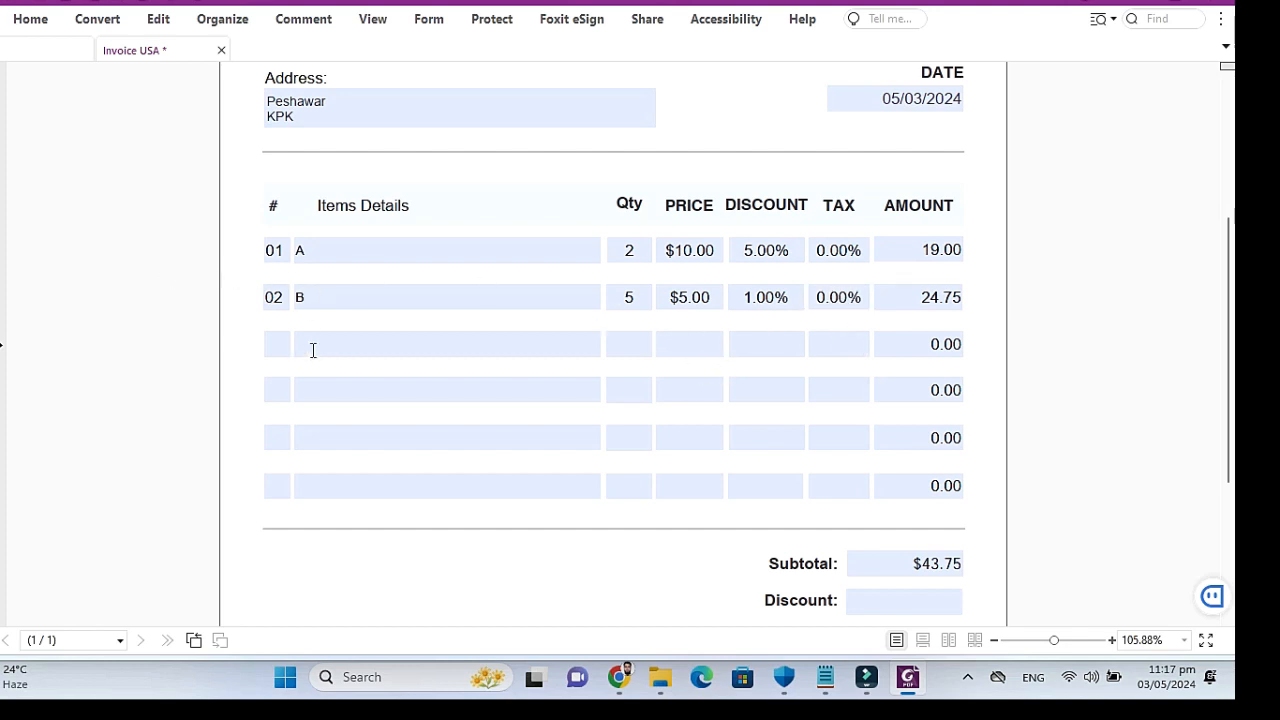
{"action": "scroll", "coordinate": [916, 284], "scroll_direction": "down", "scroll_amount": 6}
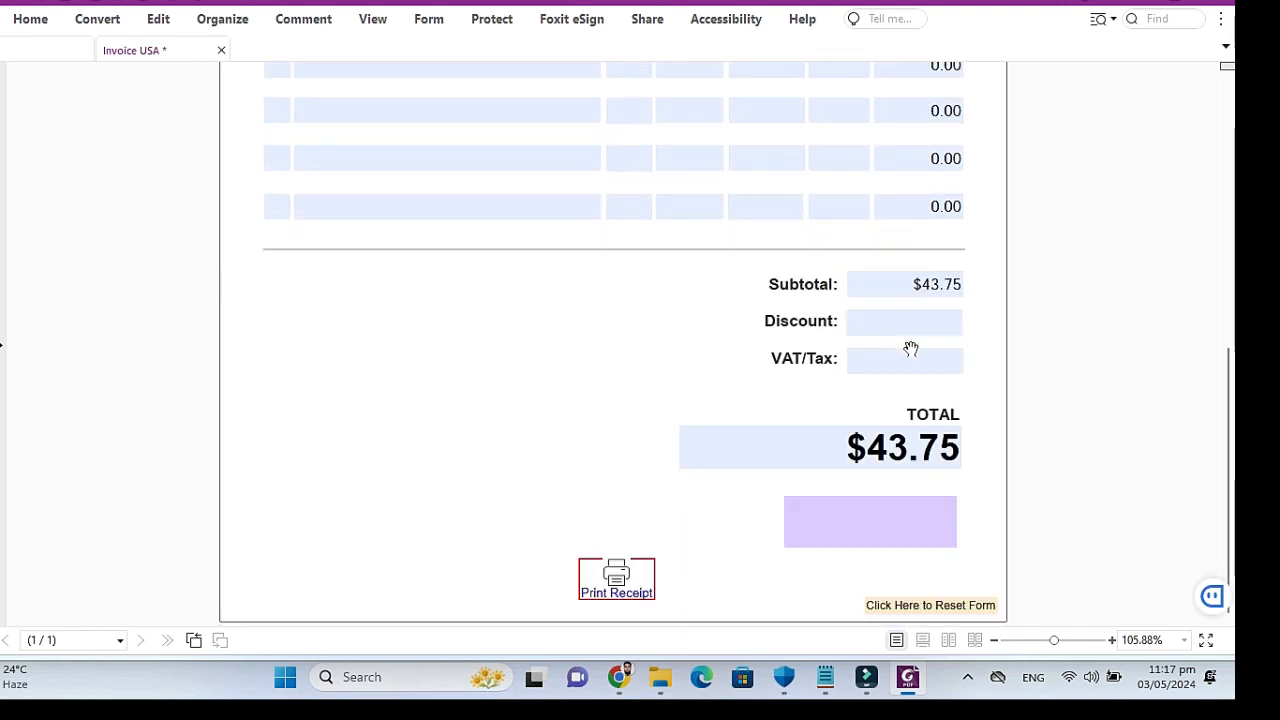
{"action": "left_click", "coordinate": [932, 320]}
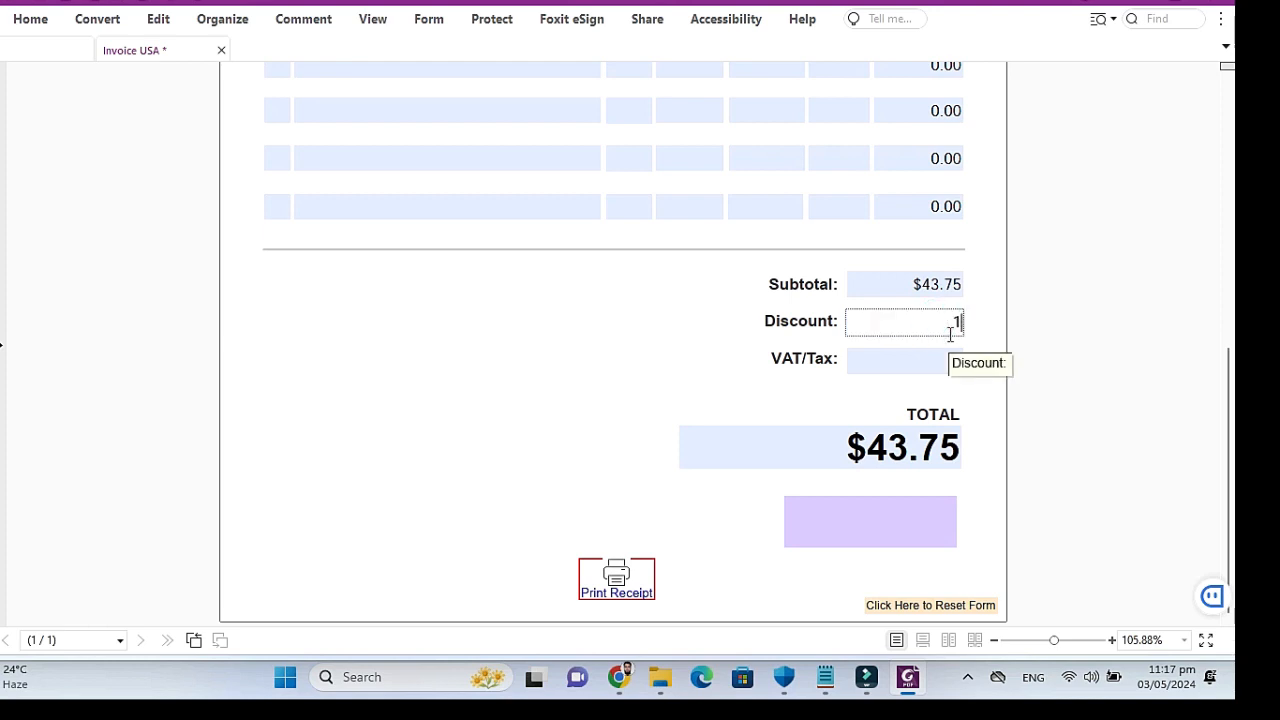
{"action": "type", "text": "1"}
{"action": "key", "text": "Return"}
Step: Set the receipt's overall VAT/Tax to 0.5
{"action": "left_click", "coordinate": [931, 361]}
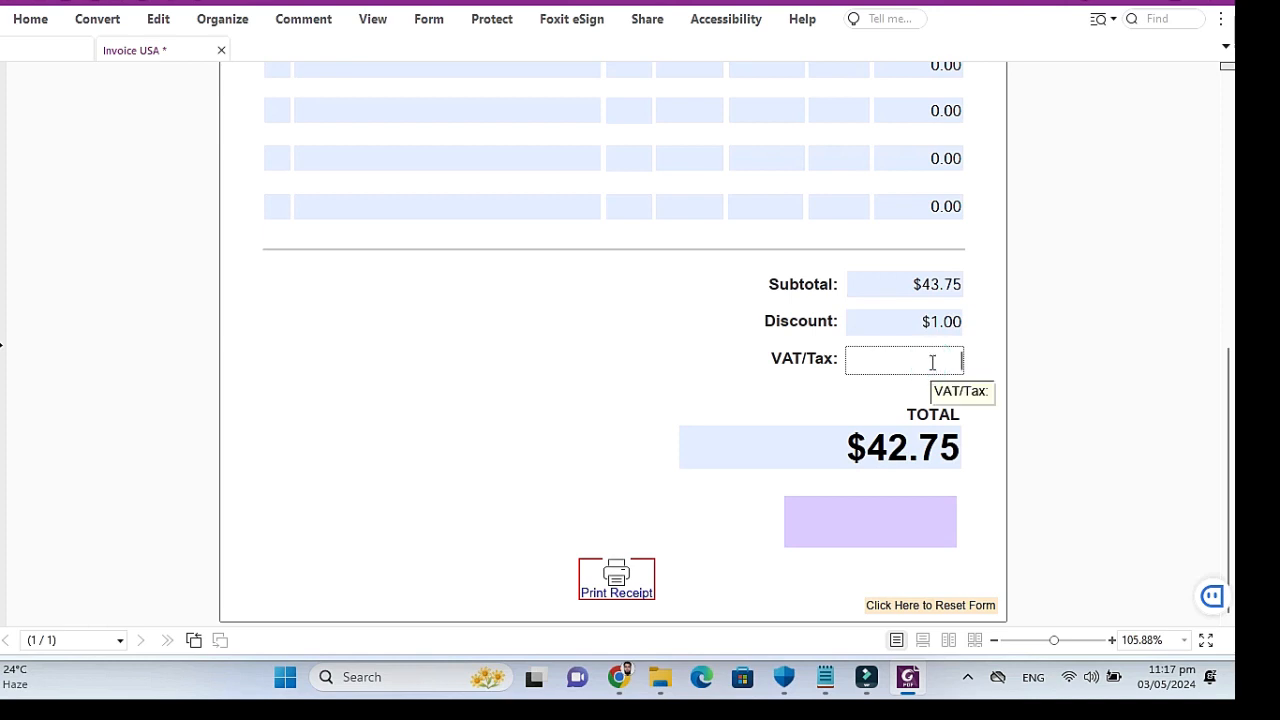
{"action": "type", "text": "0.5"}
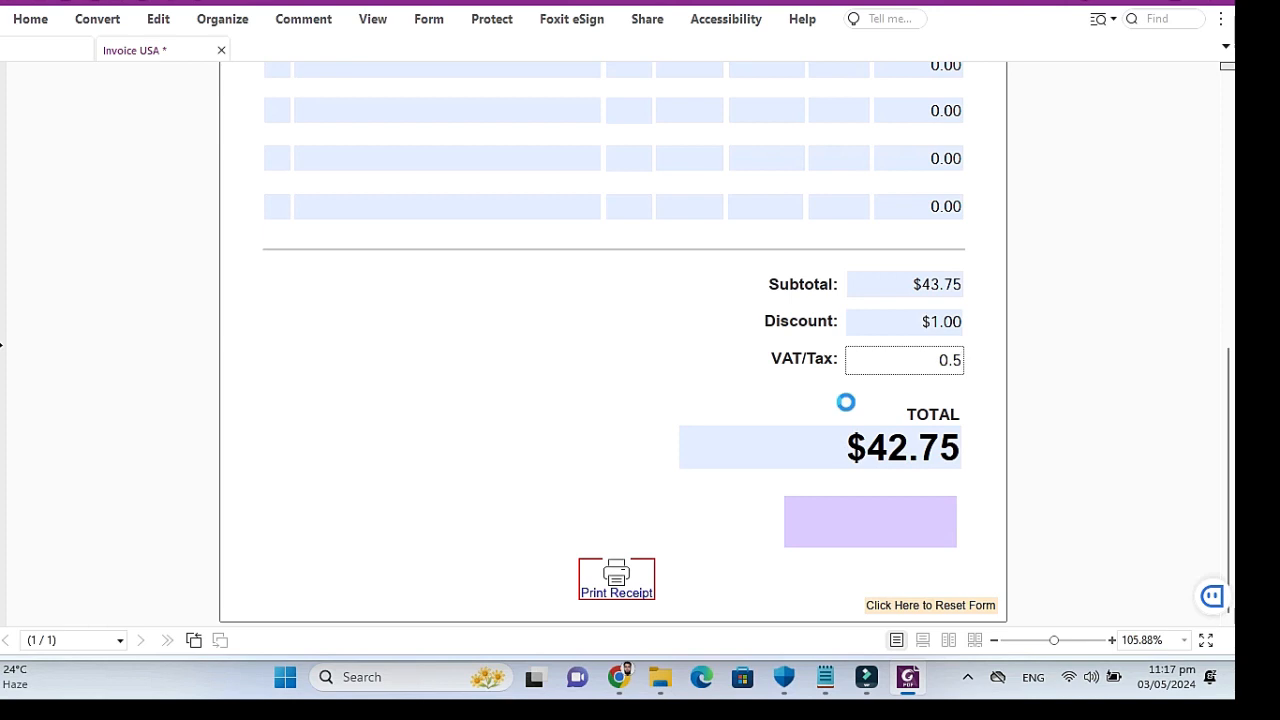
{"action": "key", "text": "Return"}
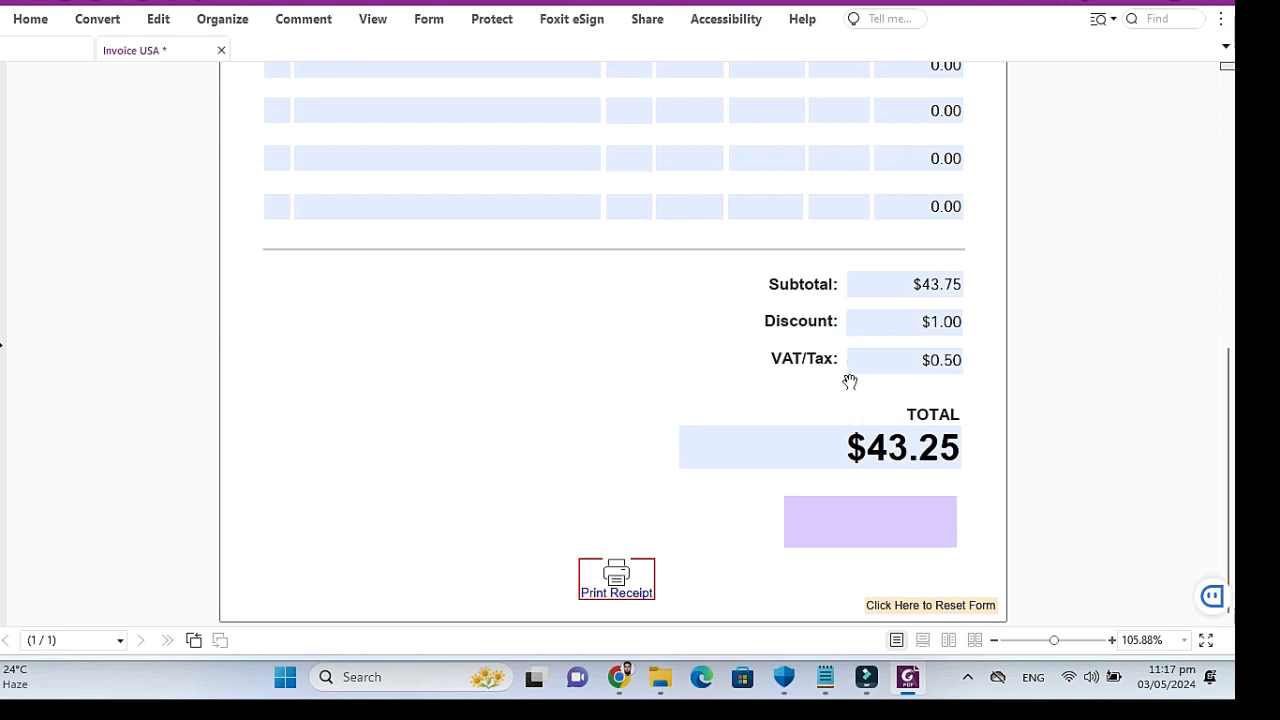
Step: Start signing the signature field below the total, entering the certificate password and choosing the reason "I am approving this document"
{"action": "left_click", "coordinate": [882, 528]}
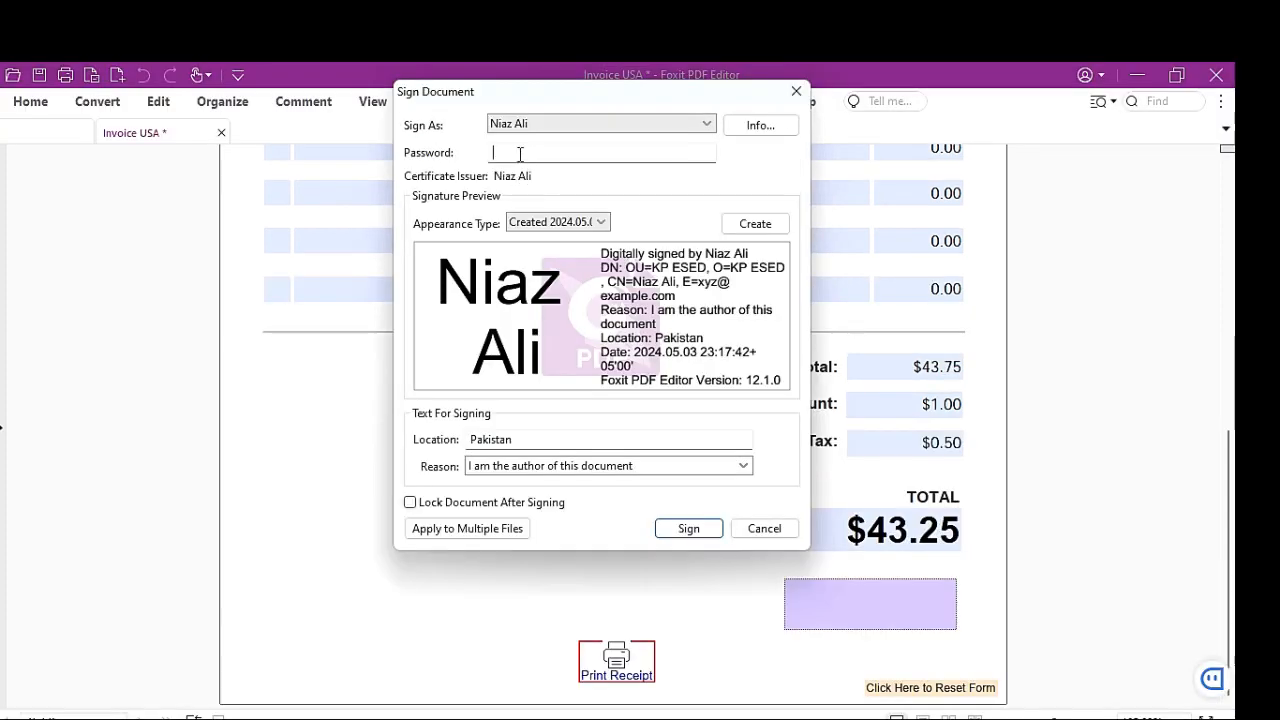
{"action": "left_click", "coordinate": [518, 153]}
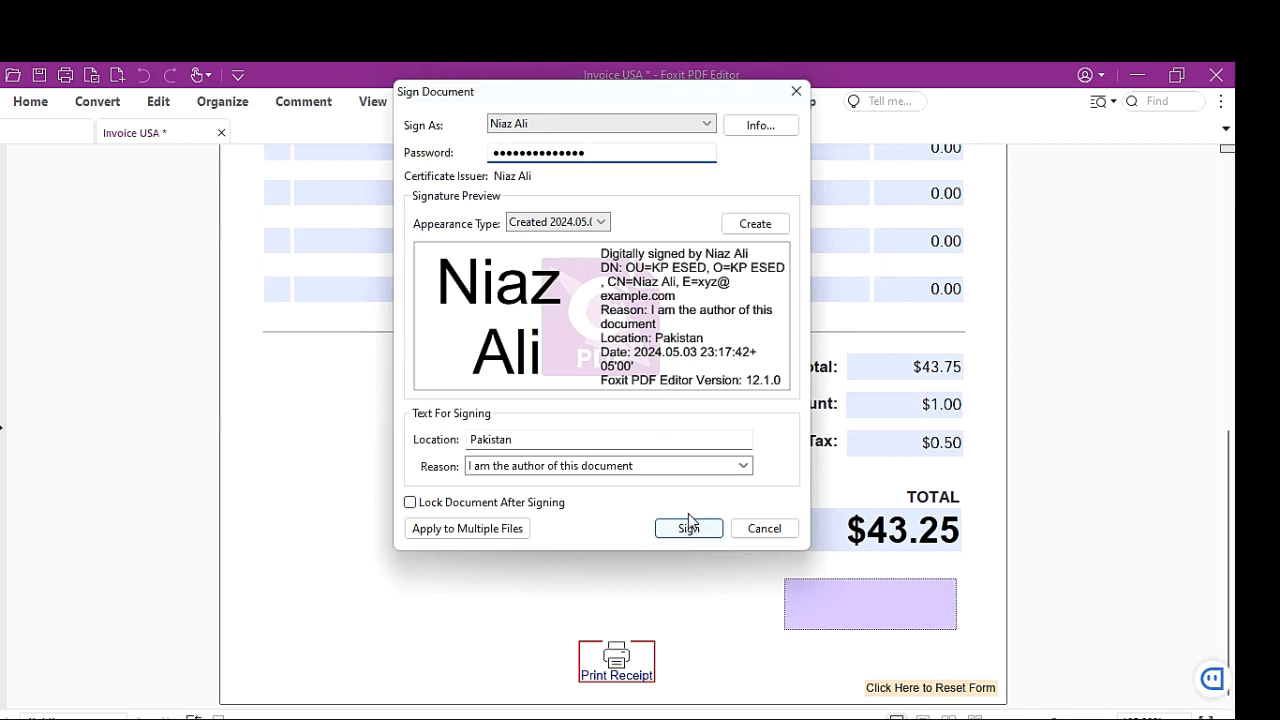
{"action": "left_click", "coordinate": [750, 470]}
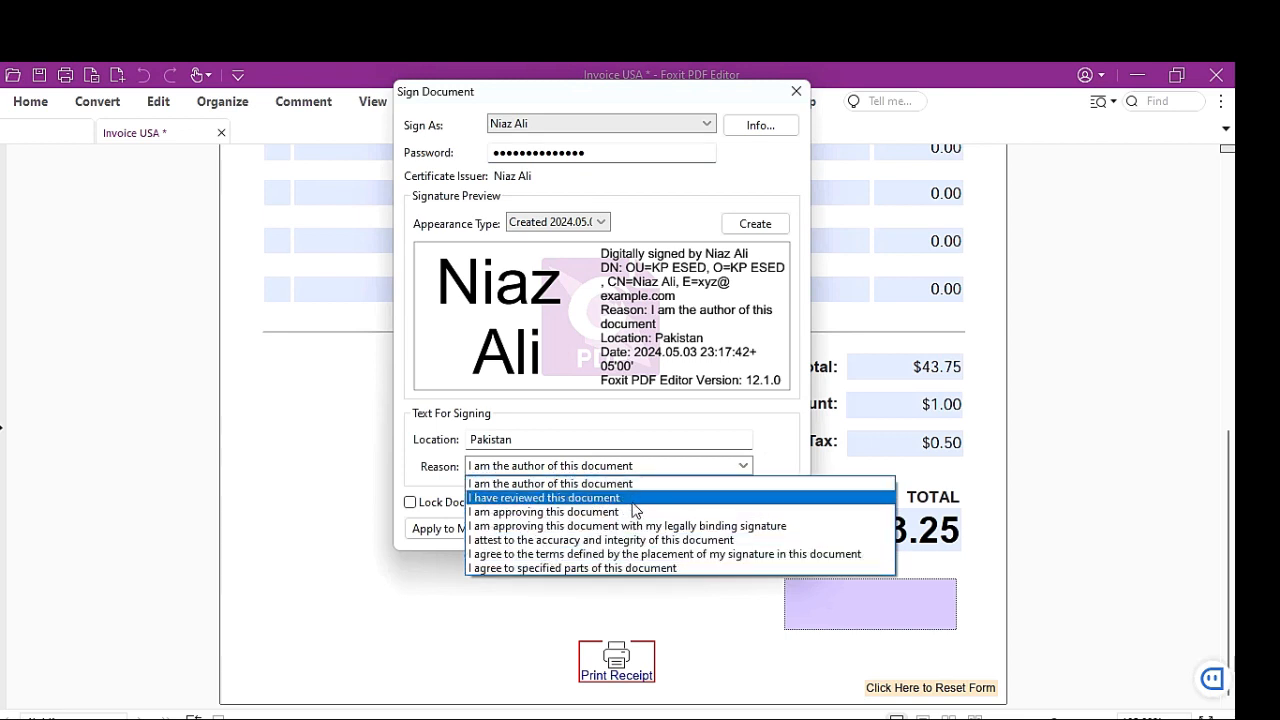
{"action": "left_click", "coordinate": [660, 484]}
{"action": "left_click", "coordinate": [611, 513]}
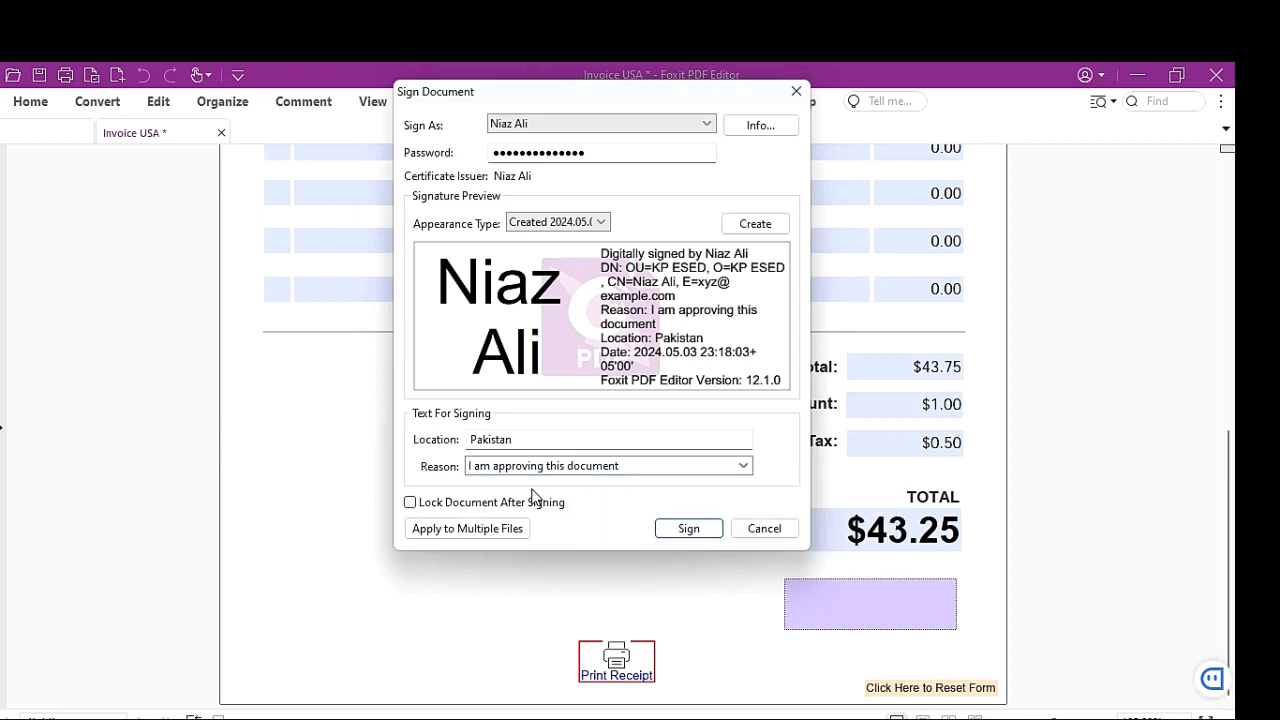
Step: Sign the document and save the signed copy as "receipt 2" in the Fillable forms folder
{"action": "left_click", "coordinate": [684, 528]}
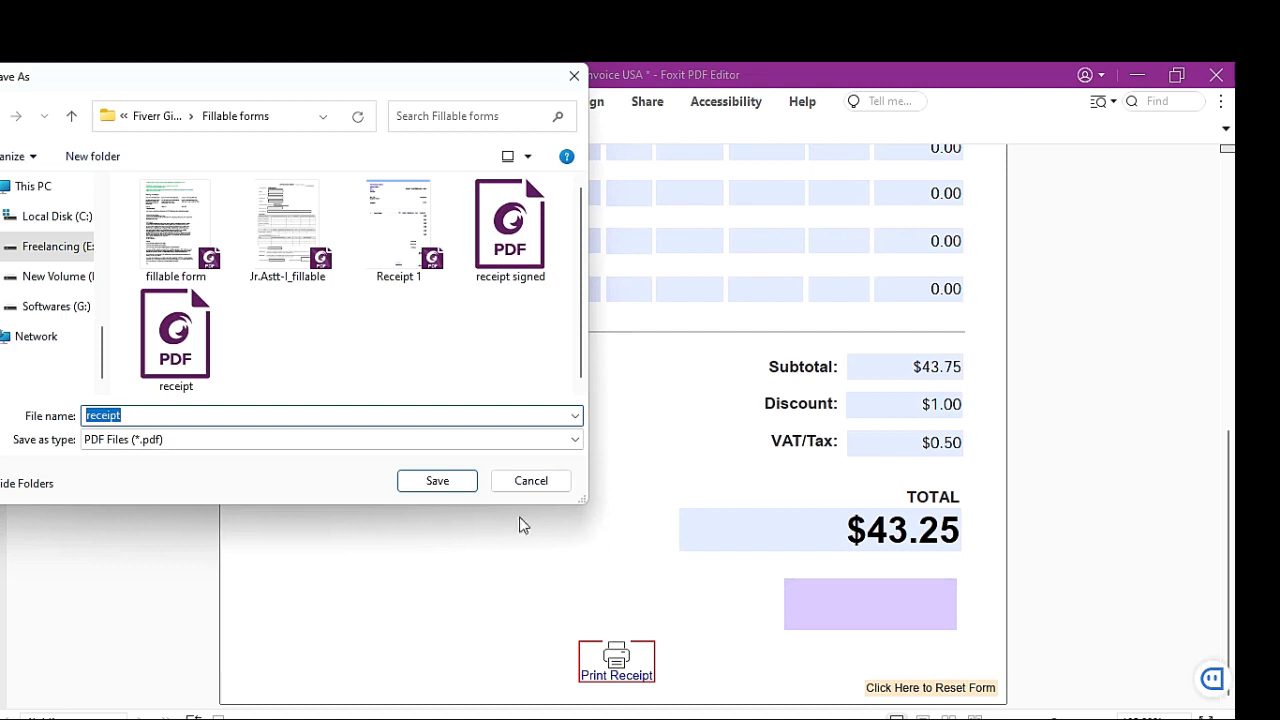
{"action": "left_click", "coordinate": [233, 419]}
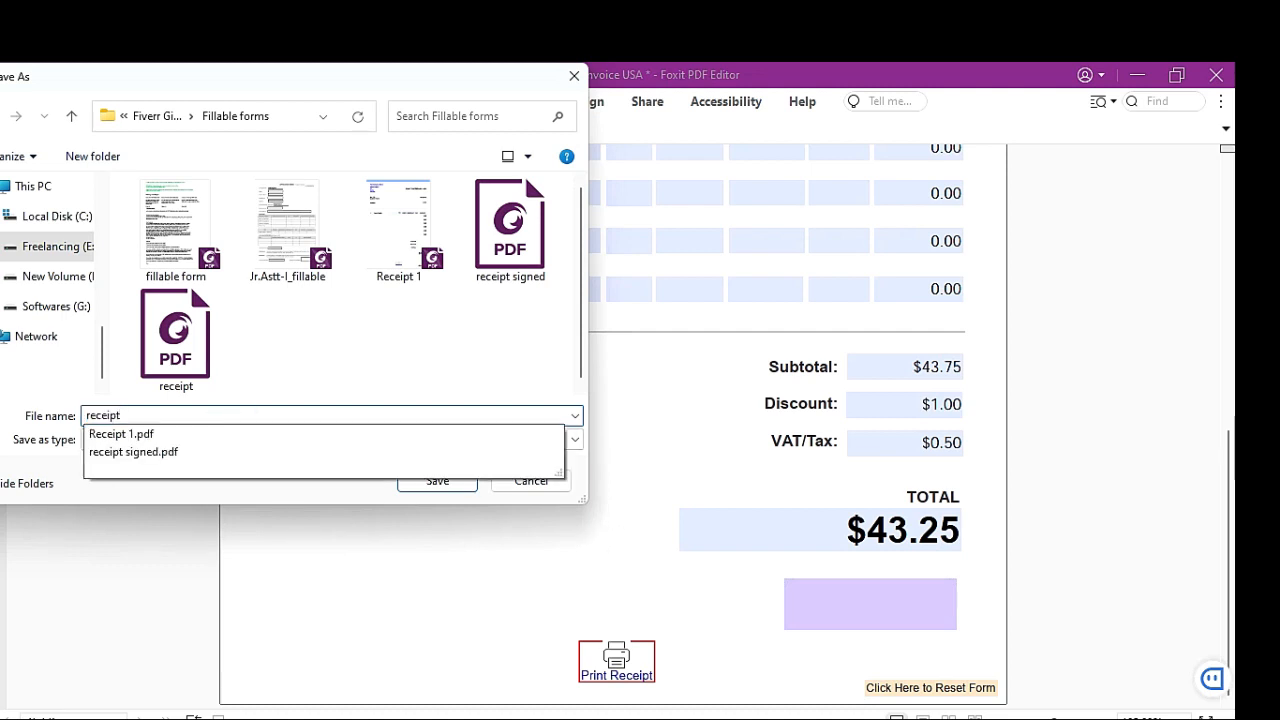
{"action": "type", "text": "1"}
{"action": "key", "text": "BackSpace"}
{"action": "type", "text": "2"}
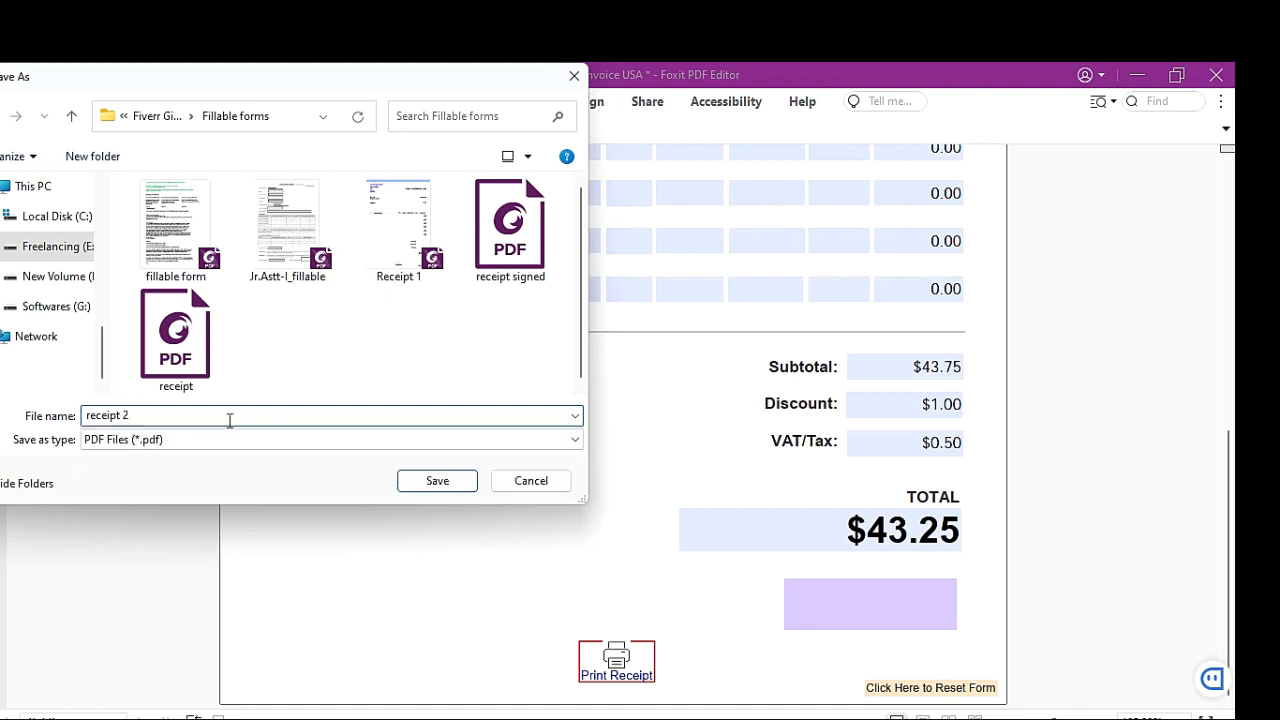
{"action": "left_click", "coordinate": [437, 481]}
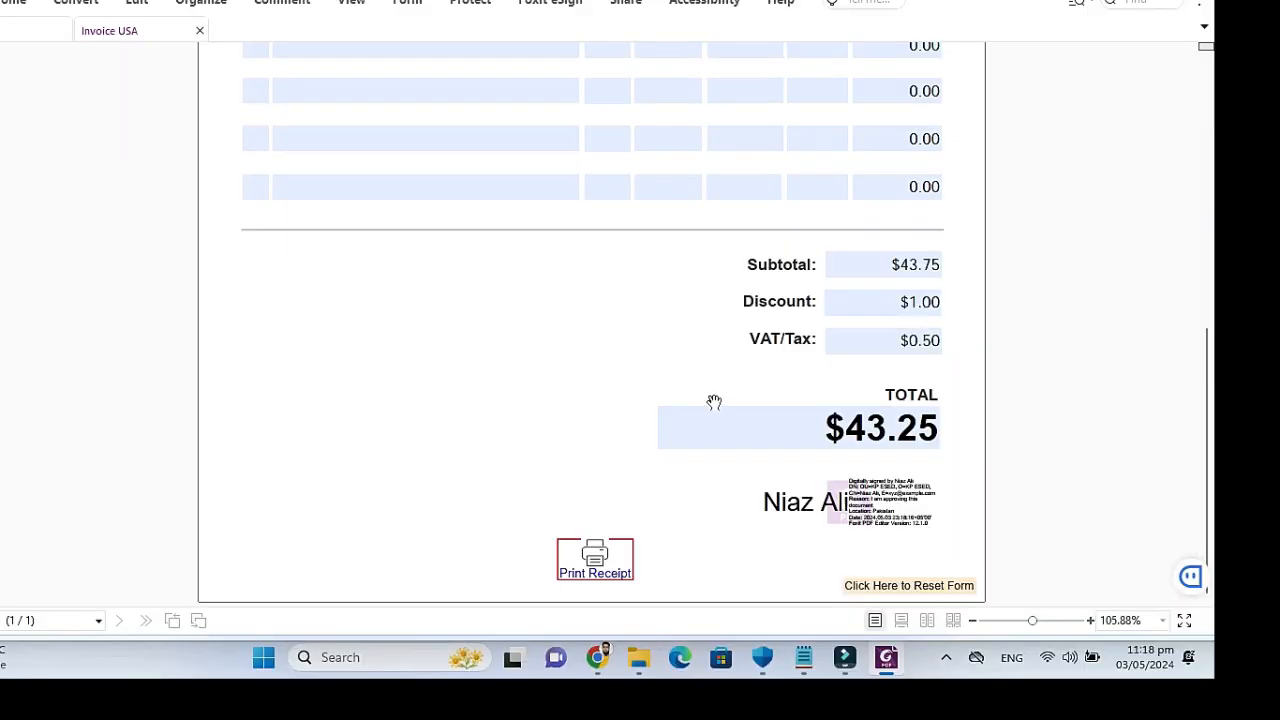
Step: Review the signed receipt, including its print preview from the form's Print Receipt command, and close the preview without printing
{"action": "scroll", "coordinate": [714, 400], "scroll_direction": "up", "scroll_amount": 10}
{"action": "scroll", "coordinate": [594, 294], "scroll_direction": "down", "scroll_amount": 10}
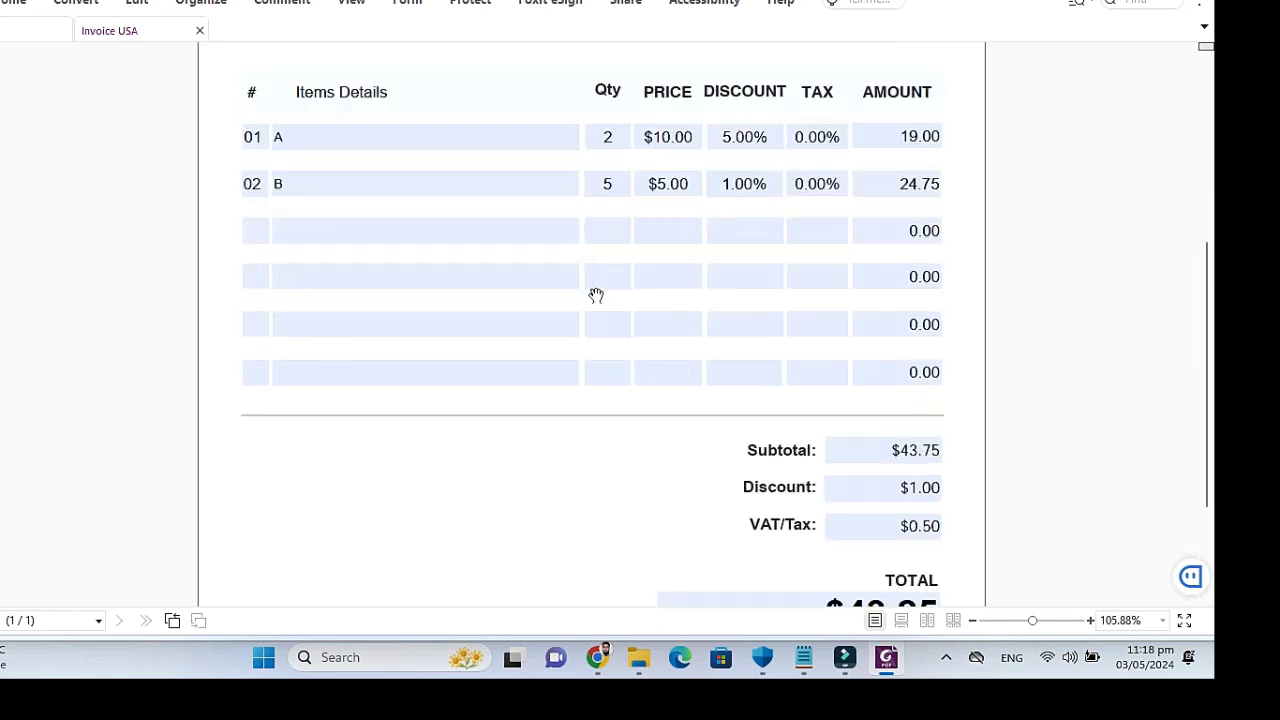
{"action": "left_click", "coordinate": [597, 563]}
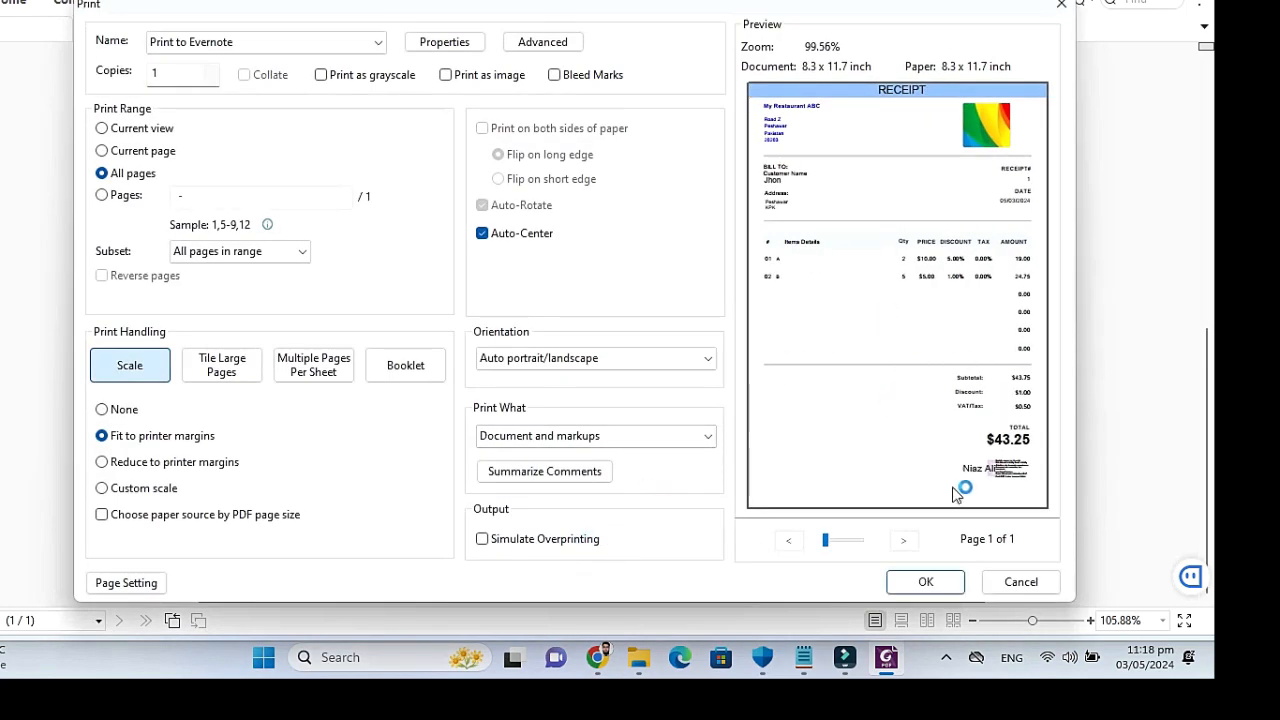
{"action": "left_click", "coordinate": [1019, 580]}
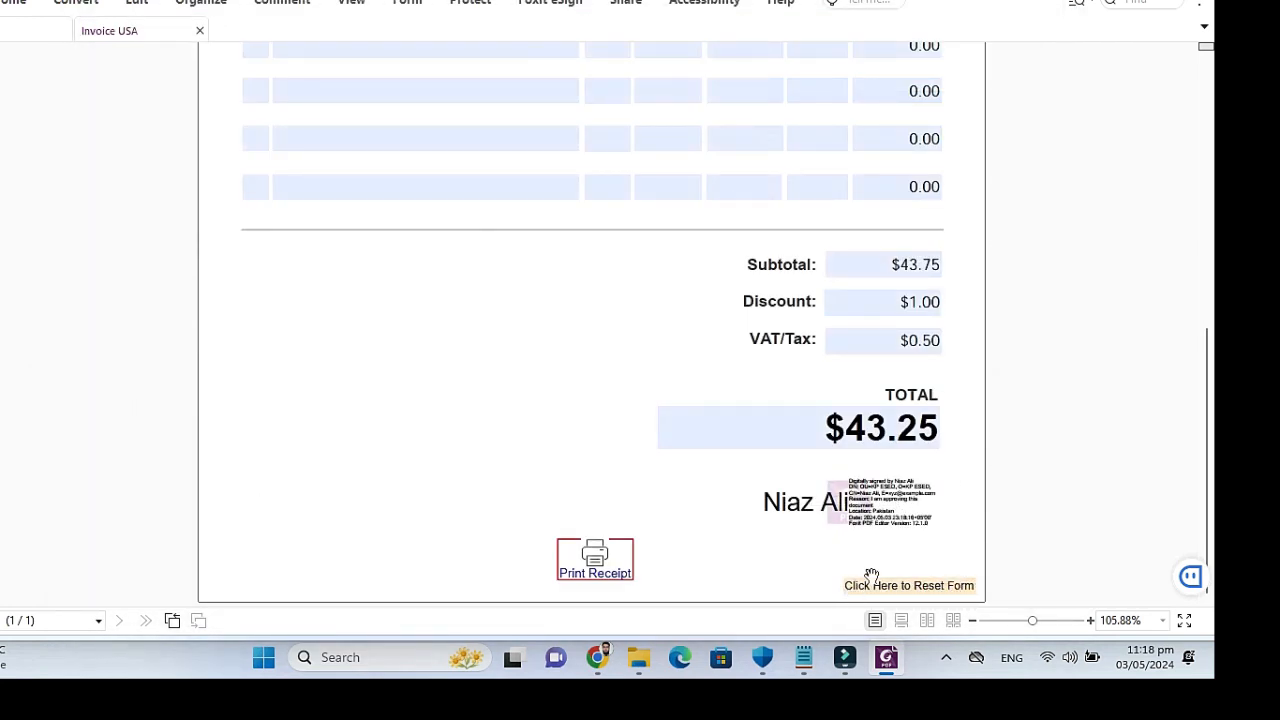
Step: Reset the form, and check the company name, address and receipt number fields
{"action": "left_click", "coordinate": [915, 590]}
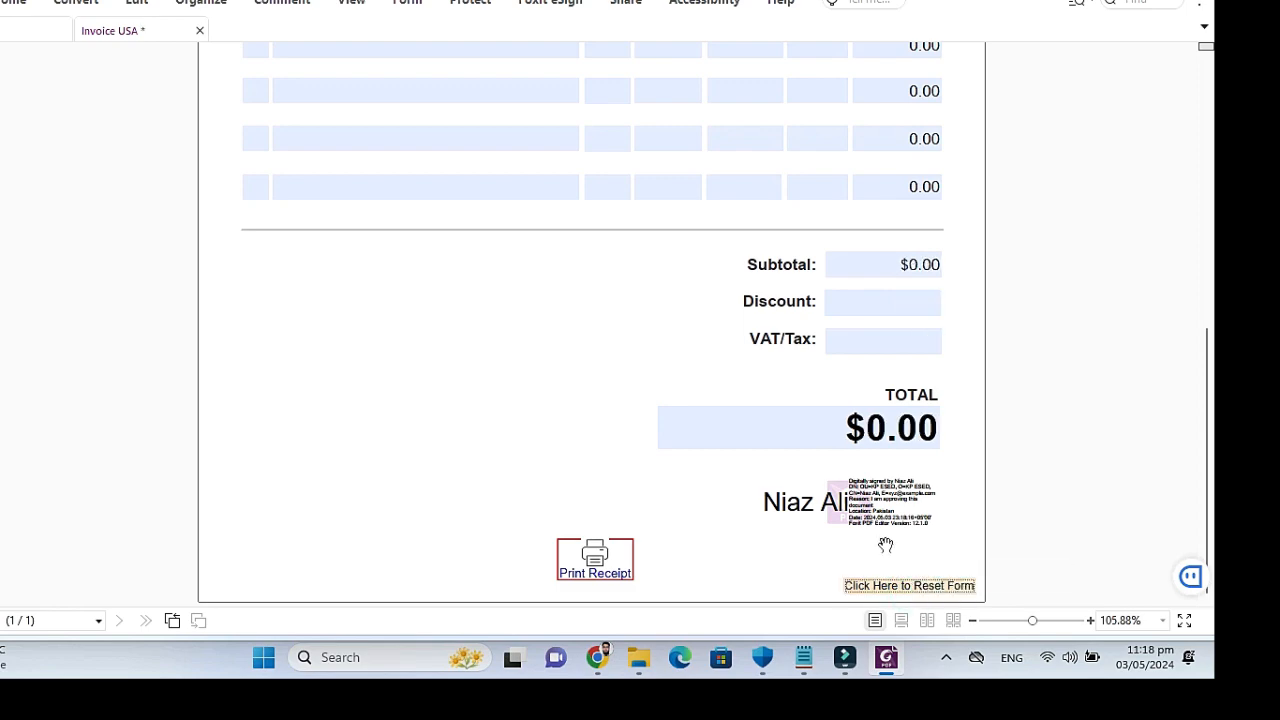
{"action": "scroll", "coordinate": [777, 348], "scroll_direction": "up", "scroll_amount": 10}
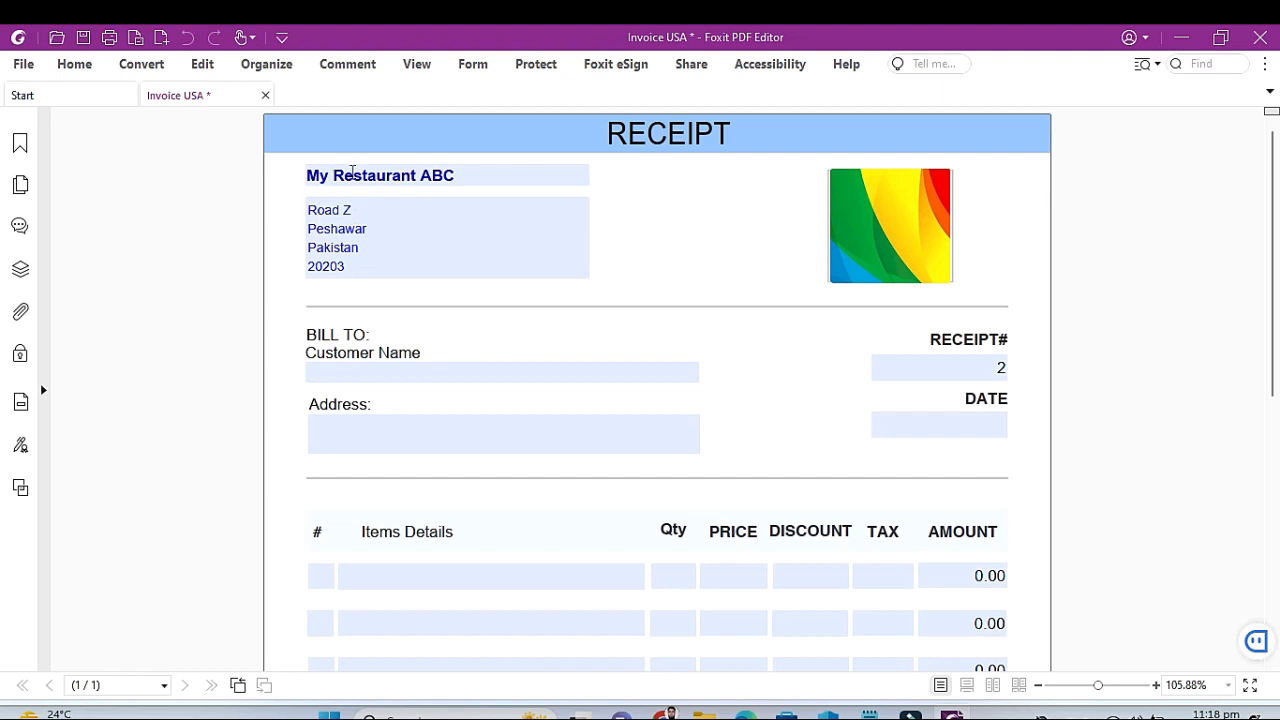
{"action": "left_click", "coordinate": [352, 172]}
{"action": "left_click", "coordinate": [371, 229]}
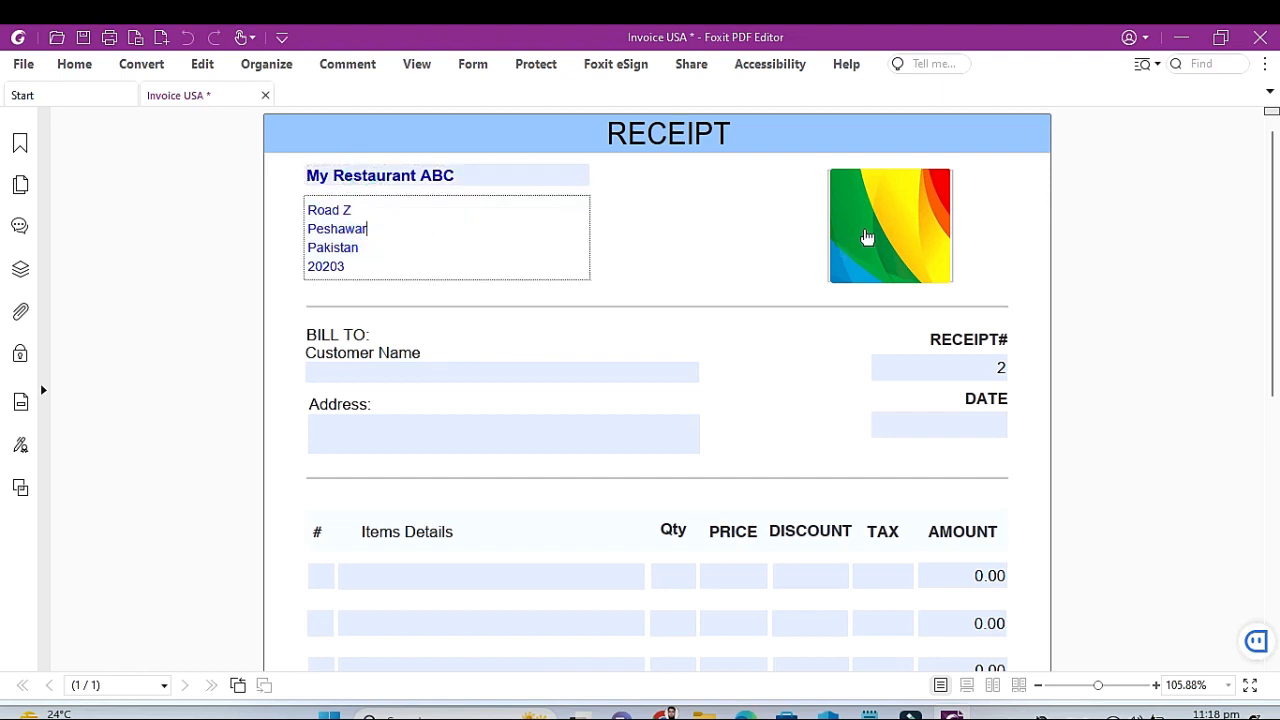
{"action": "left_click", "coordinate": [1000, 370]}
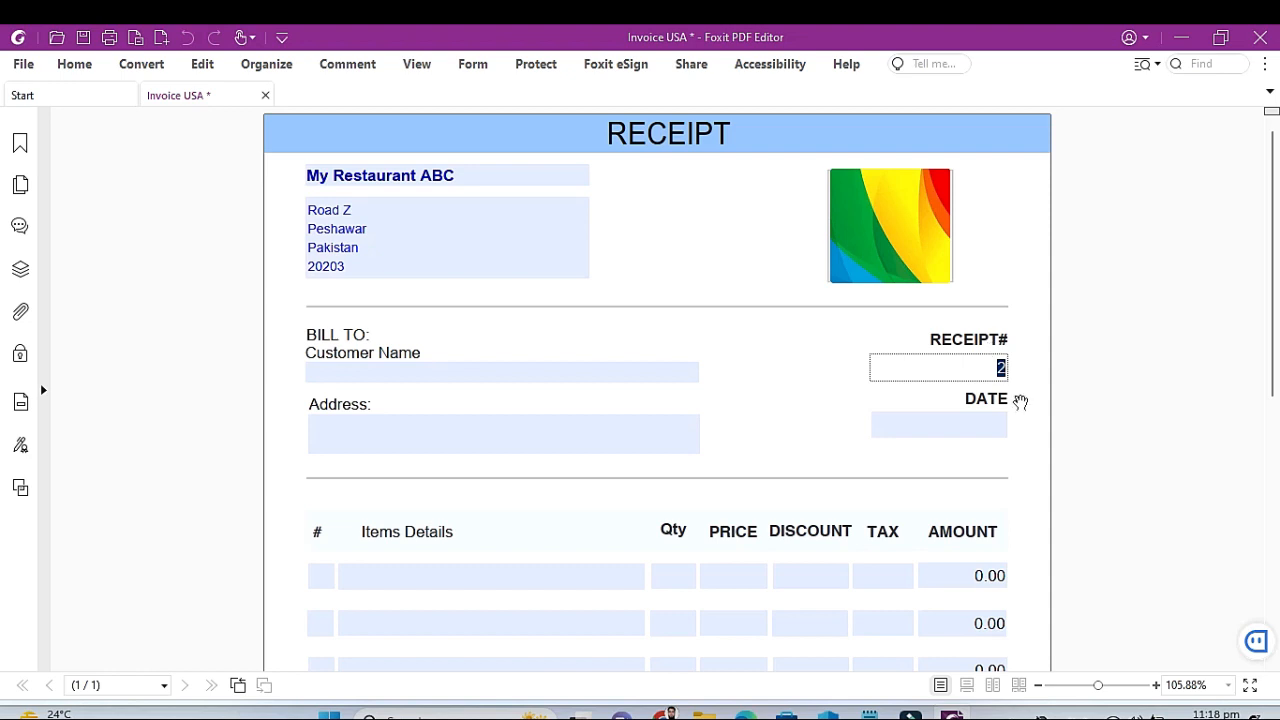
Step: Reset the form two more times, checking the receipt number after each reset
{"action": "scroll", "coordinate": [1020, 402], "scroll_direction": "down", "scroll_amount": 10}
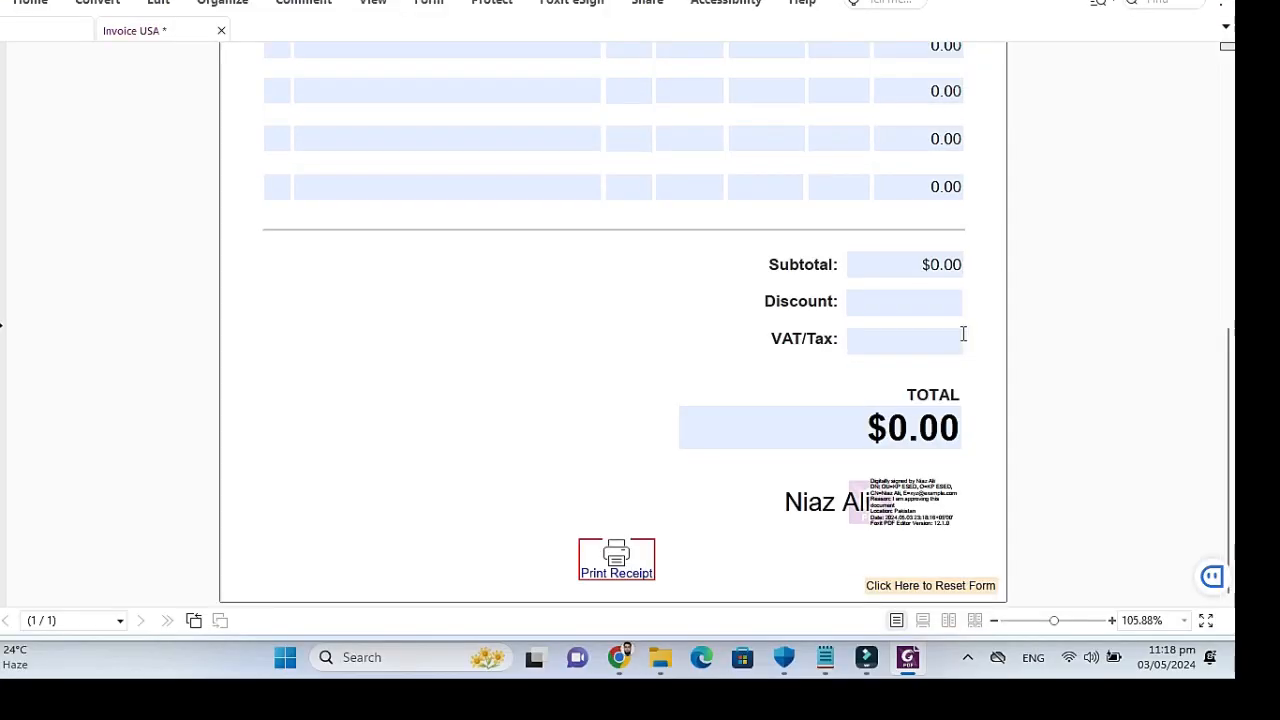
{"action": "scroll", "coordinate": [951, 374], "scroll_direction": "up", "scroll_amount": 8}
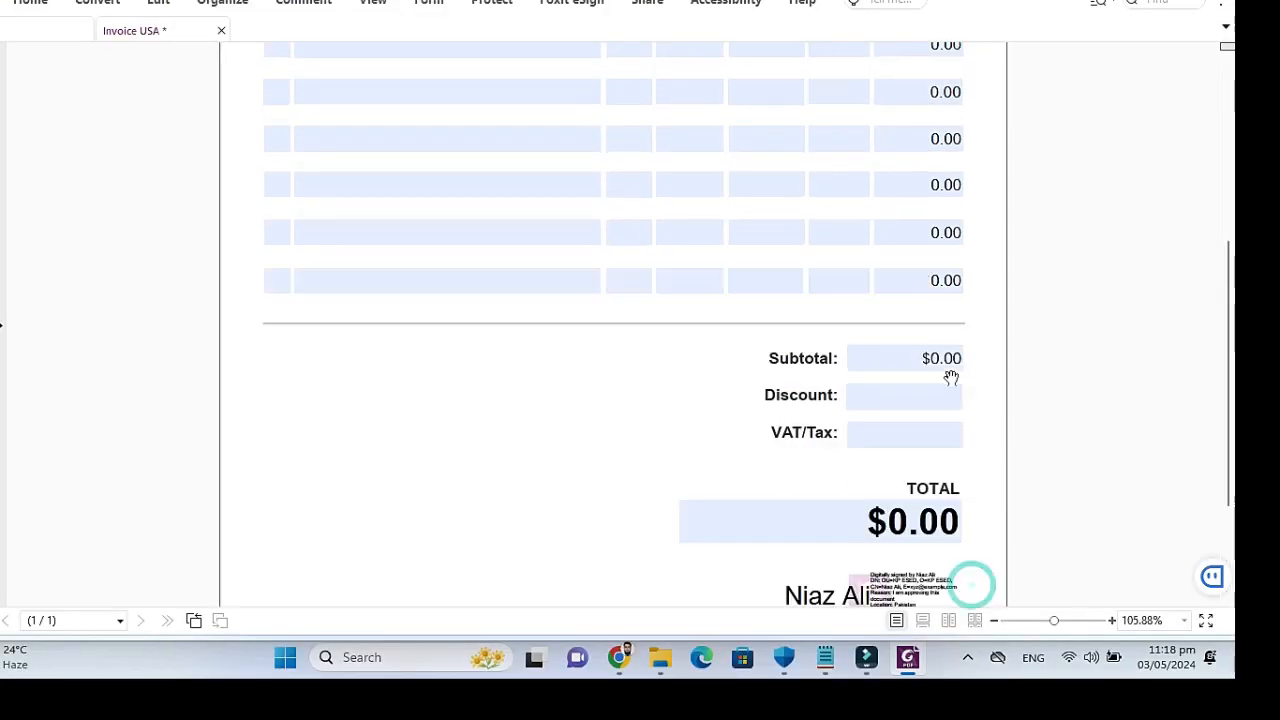
{"action": "left_click", "coordinate": [950, 214]}
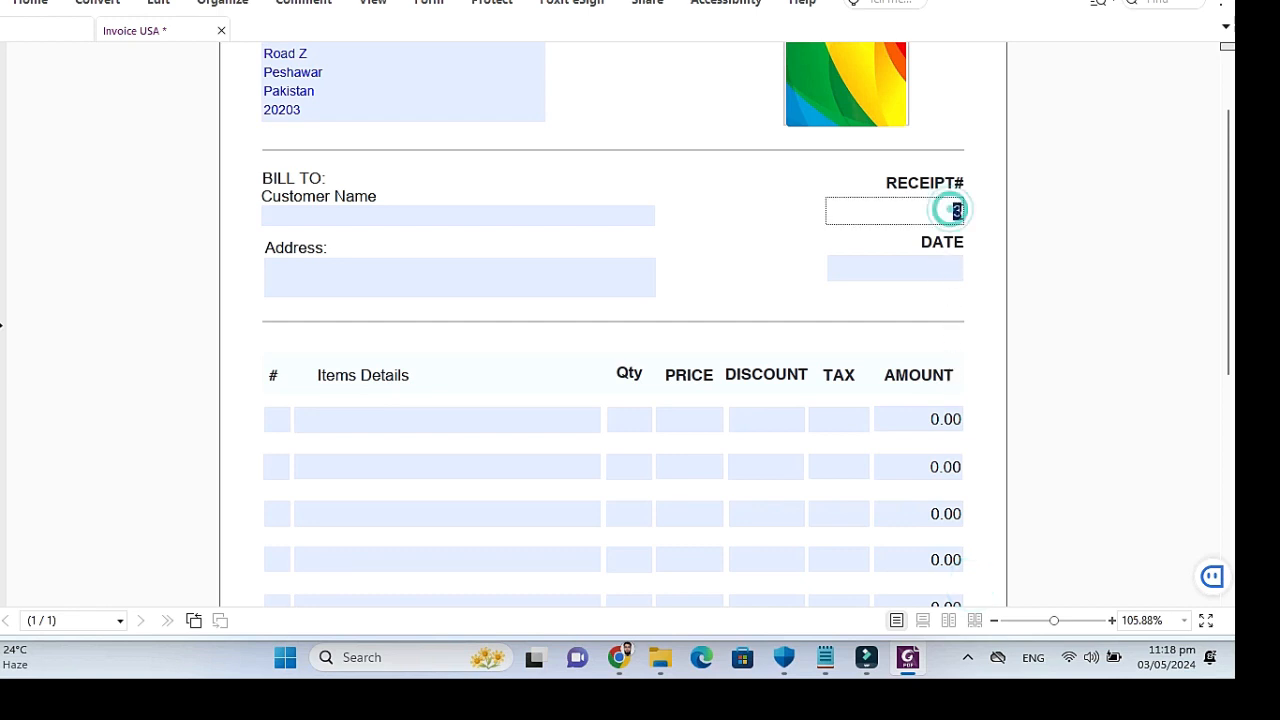
{"action": "scroll", "coordinate": [994, 331], "scroll_direction": "down", "scroll_amount": 6}
{"action": "left_click", "coordinate": [979, 587]}
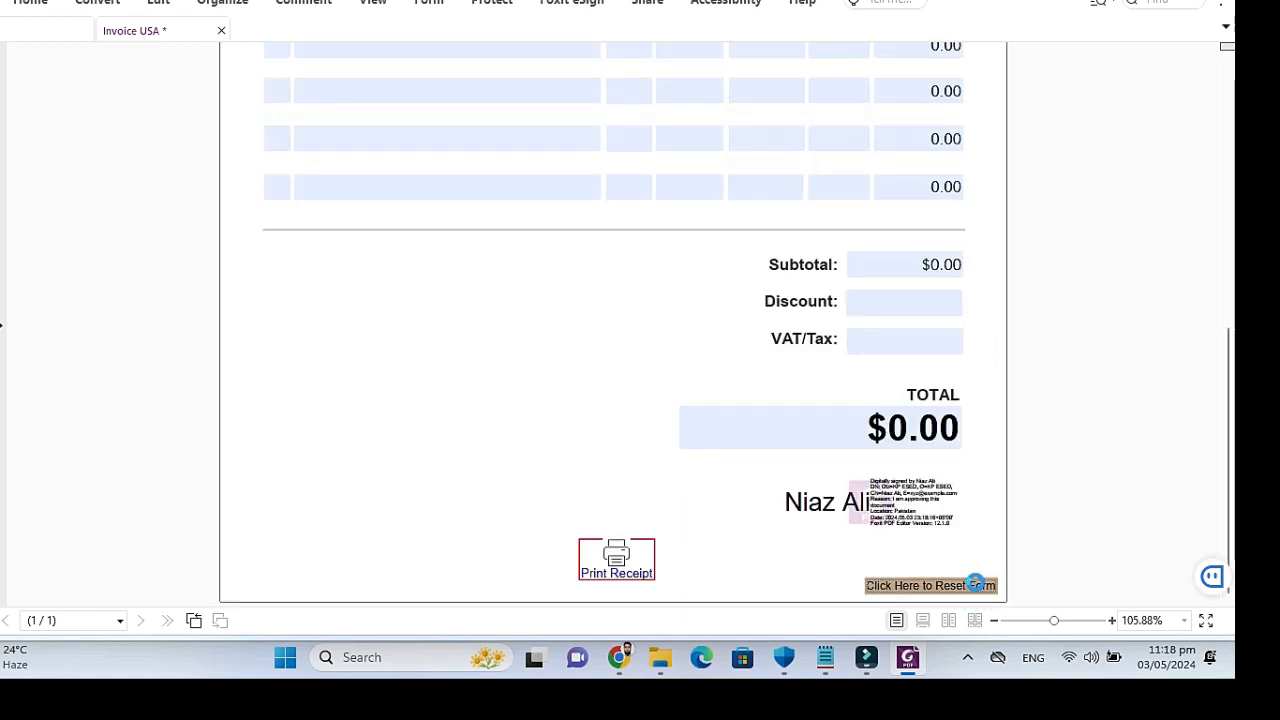
{"action": "scroll", "coordinate": [943, 271], "scroll_direction": "up", "scroll_amount": 6}
{"action": "left_click", "coordinate": [955, 211]}
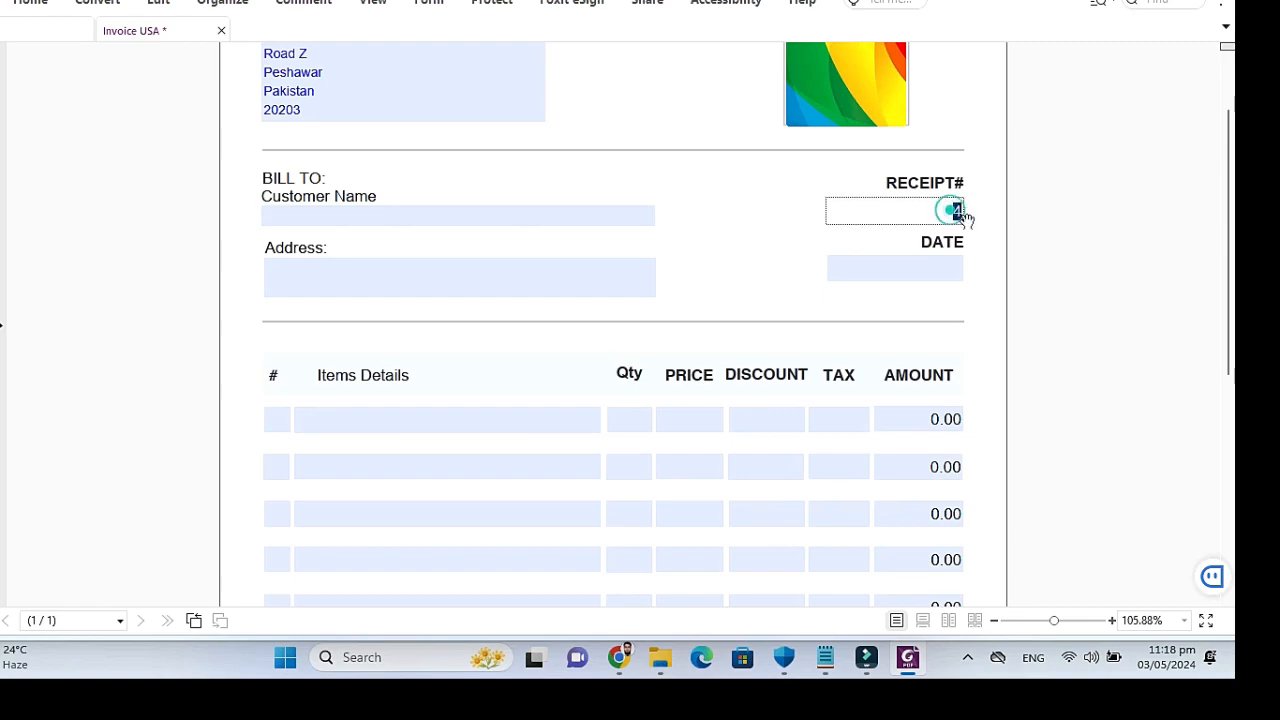